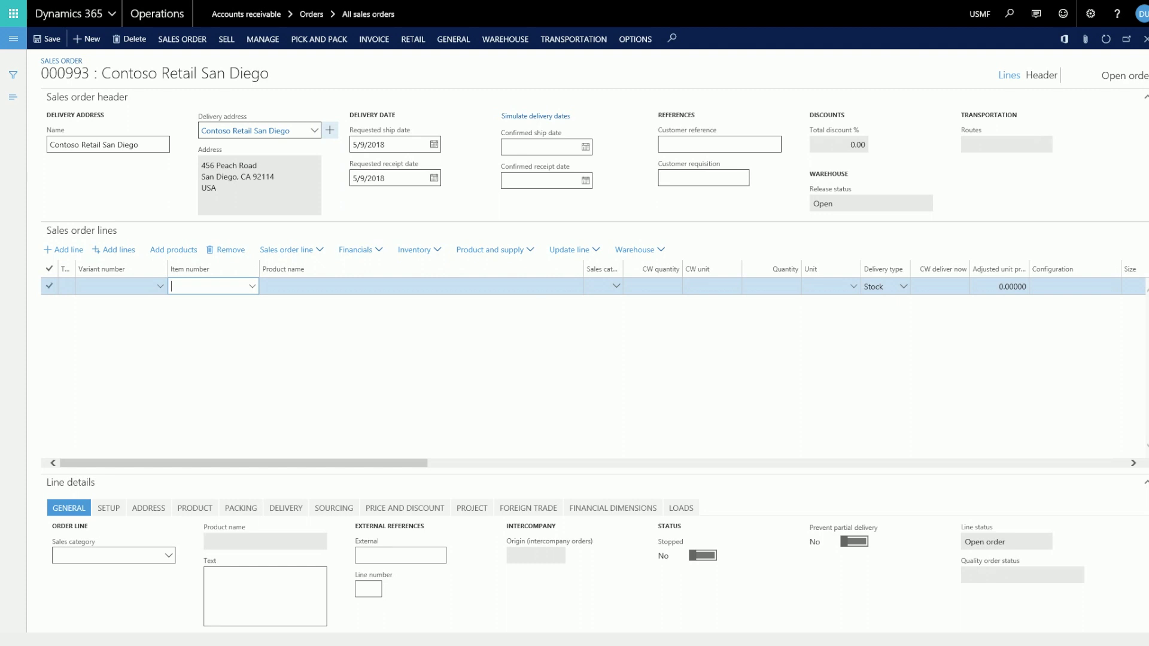
# Step: Configure the sales order line with the eDoor4 model to launch the eDoor configurator
pyautogui.click(538, 257)
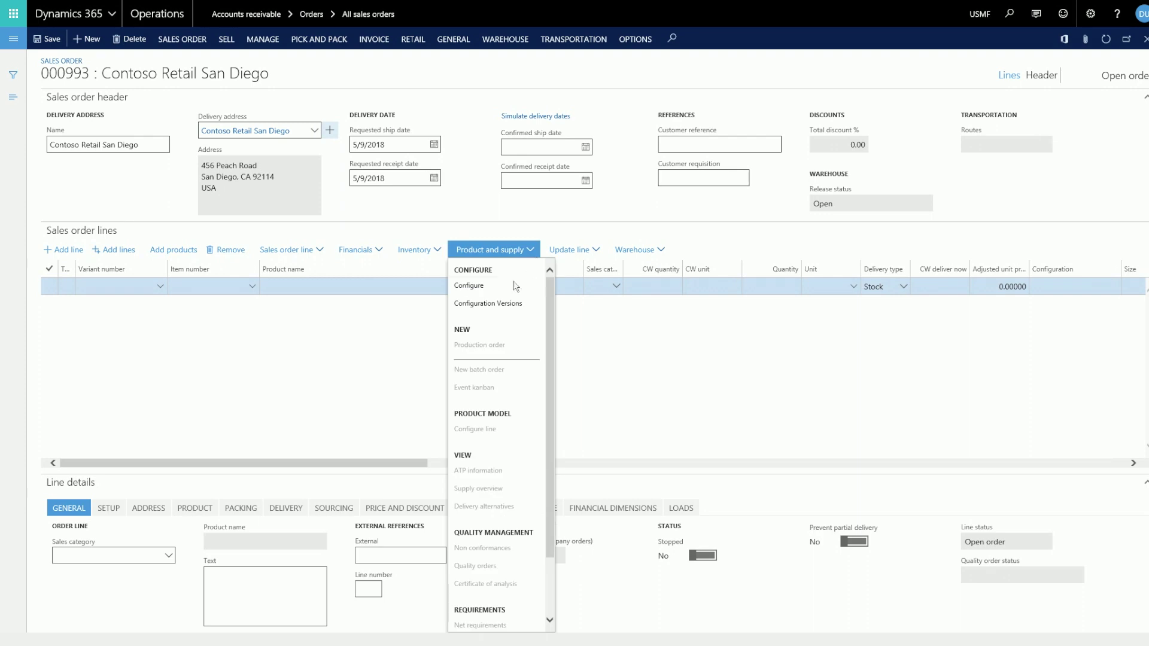
pyautogui.click(504, 286)
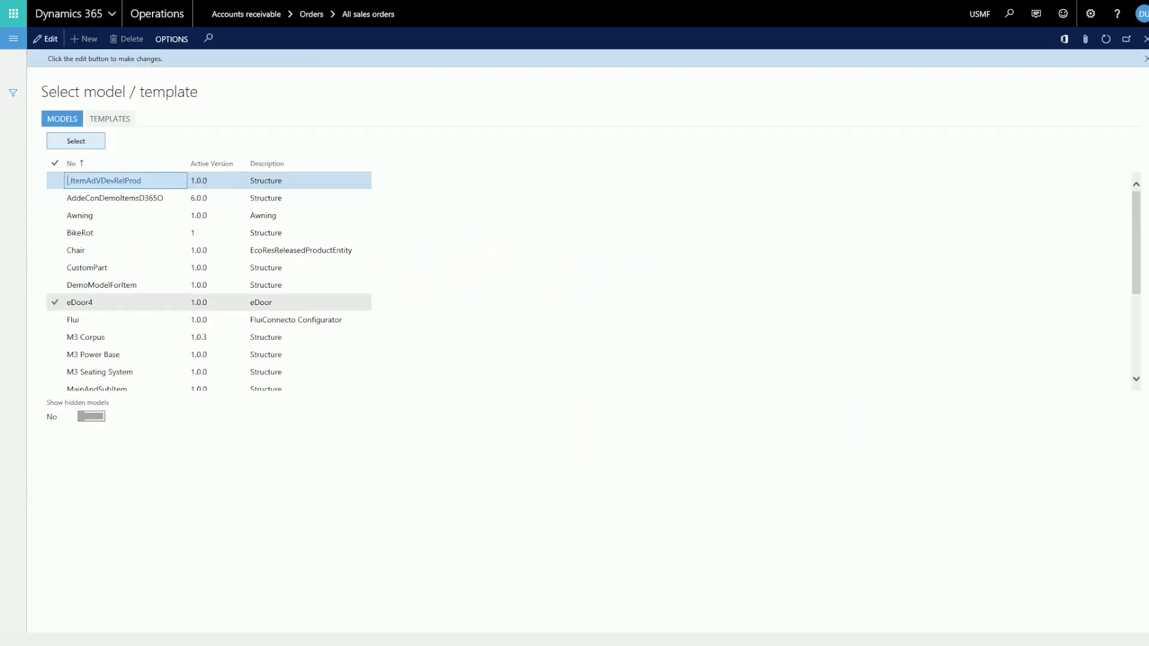
pyautogui.click(90, 302)
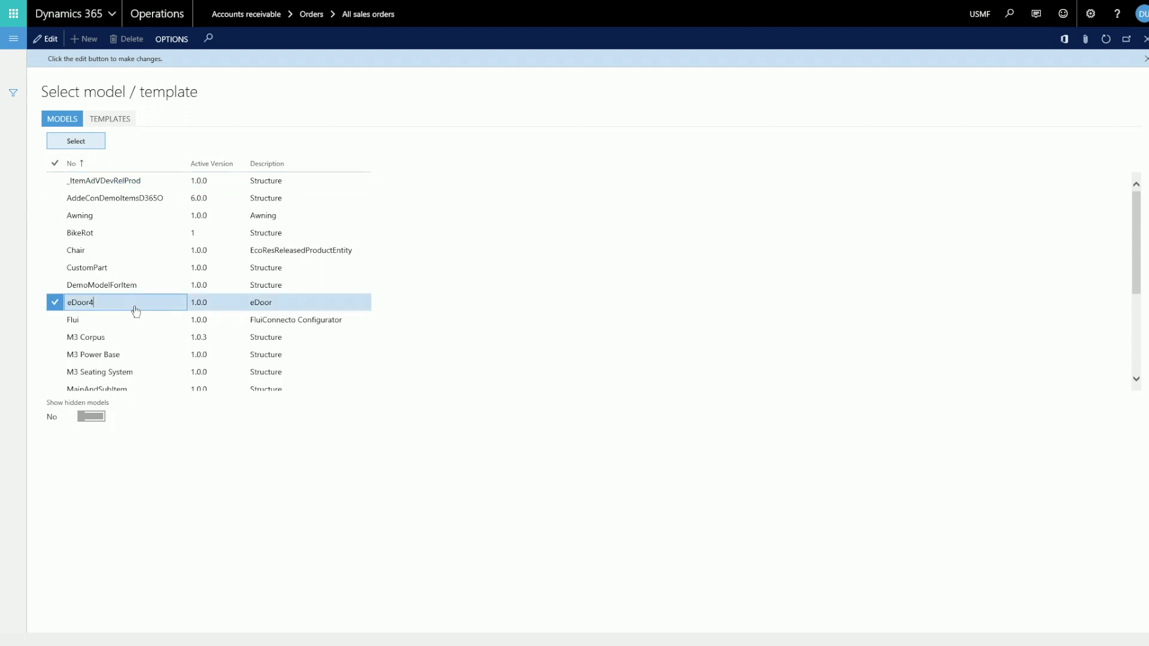
pyautogui.click(81, 143)
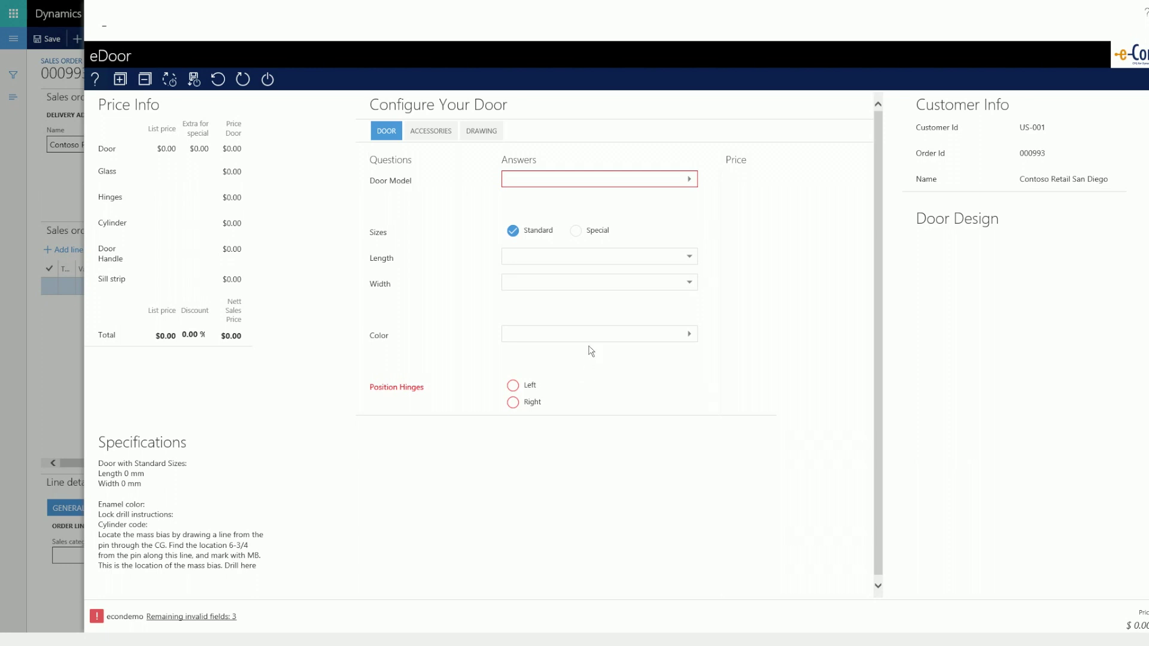
# Step: Choose Model Belgium as the door model with a 2100 mm length
pyautogui.click(693, 181)
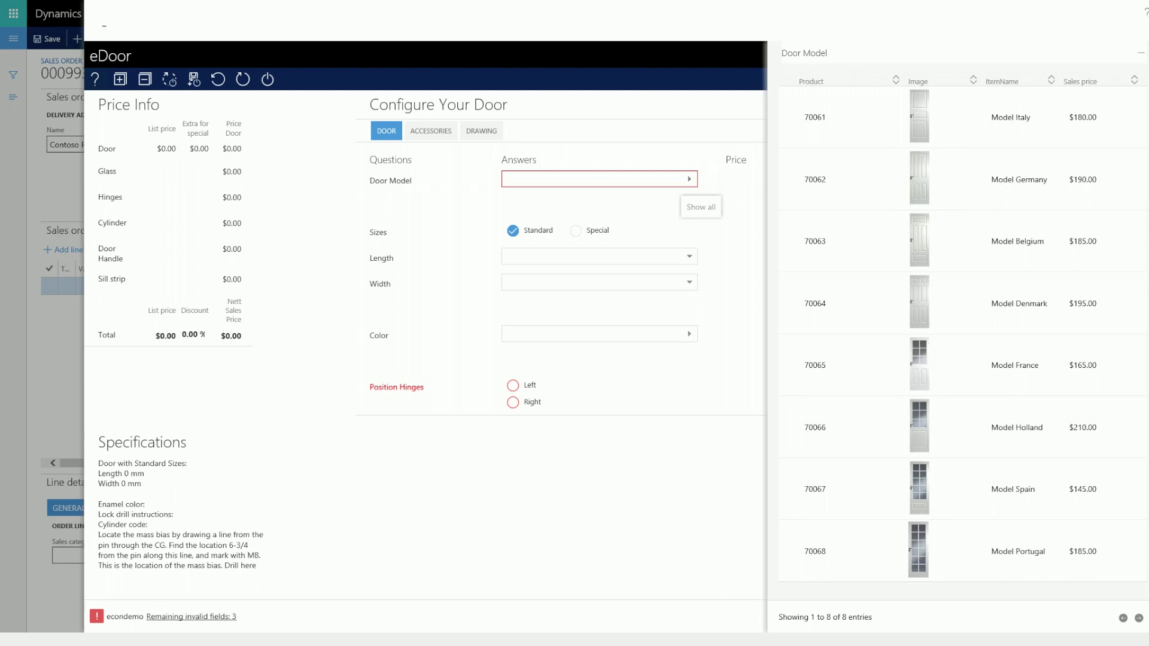
pyautogui.click(833, 236)
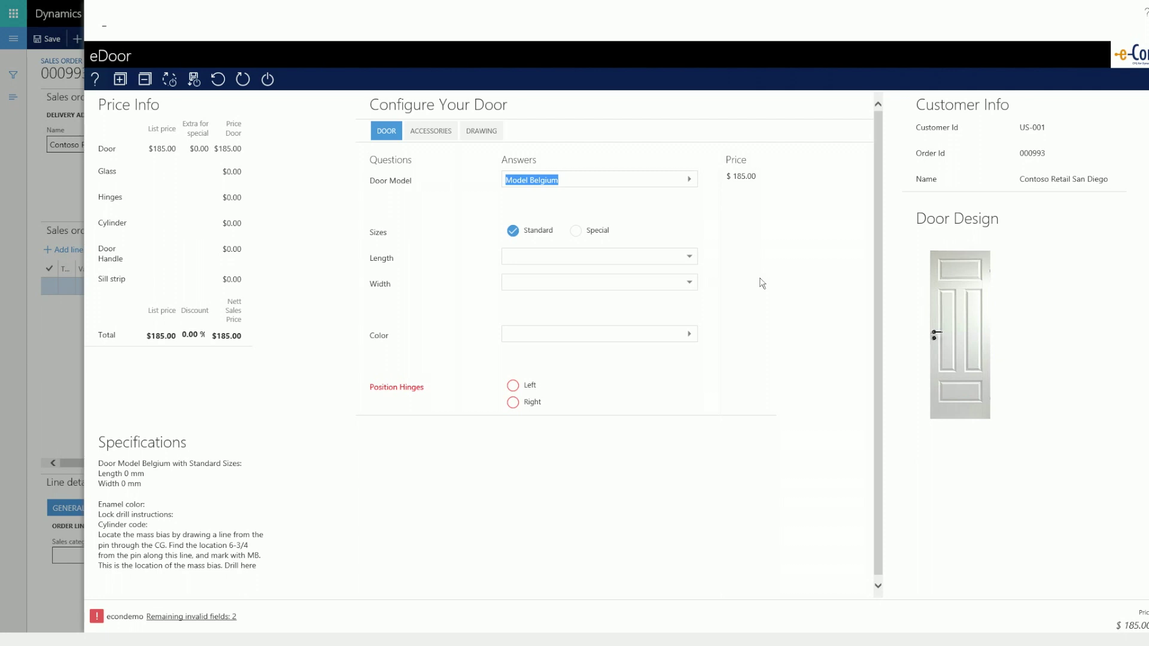
pyautogui.click(692, 257)
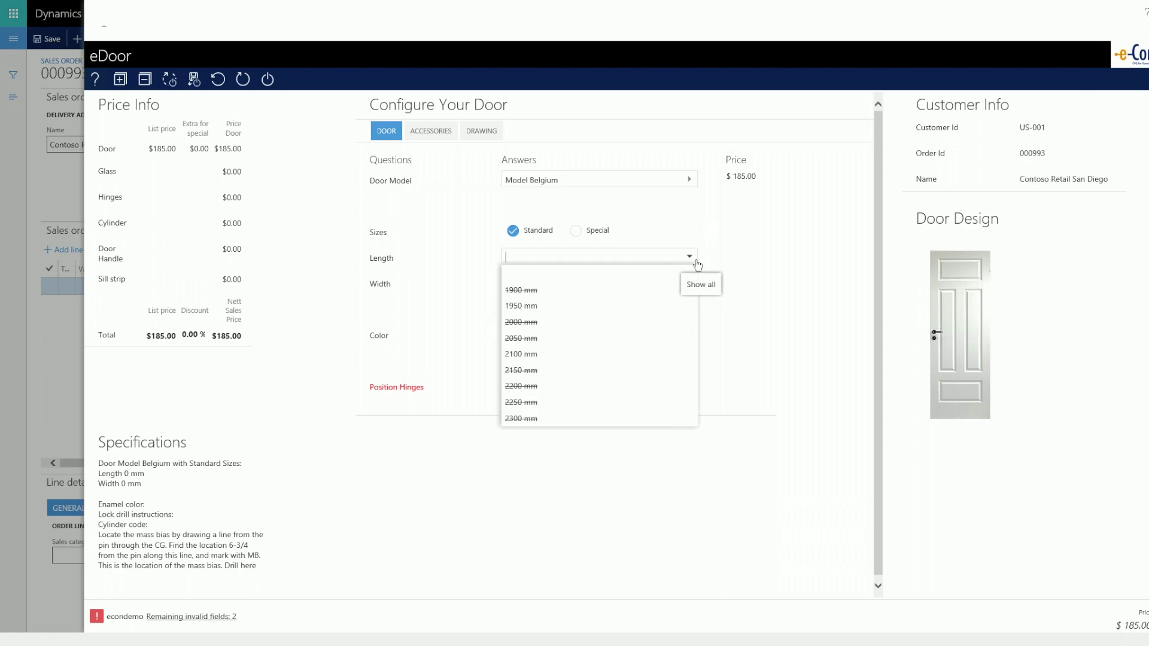
pyautogui.click(606, 366)
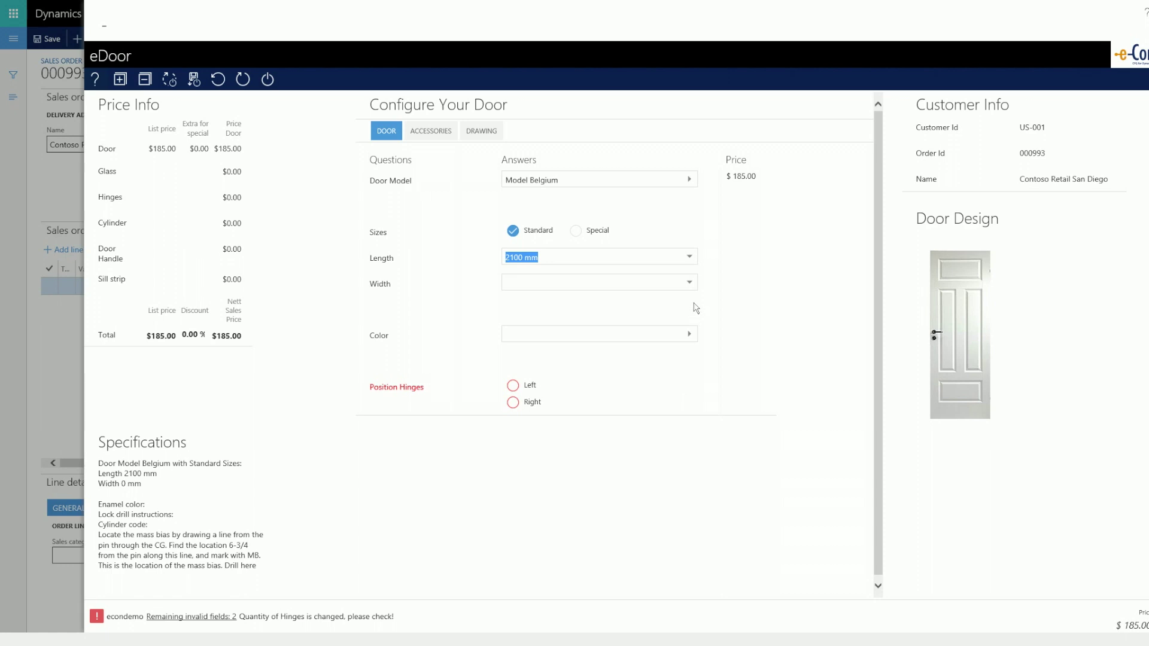
# Step: Set the door width to 1050 mm, colour to DarkBlue, and hinges on the left
pyautogui.click(691, 285)
pyautogui.click(593, 333)
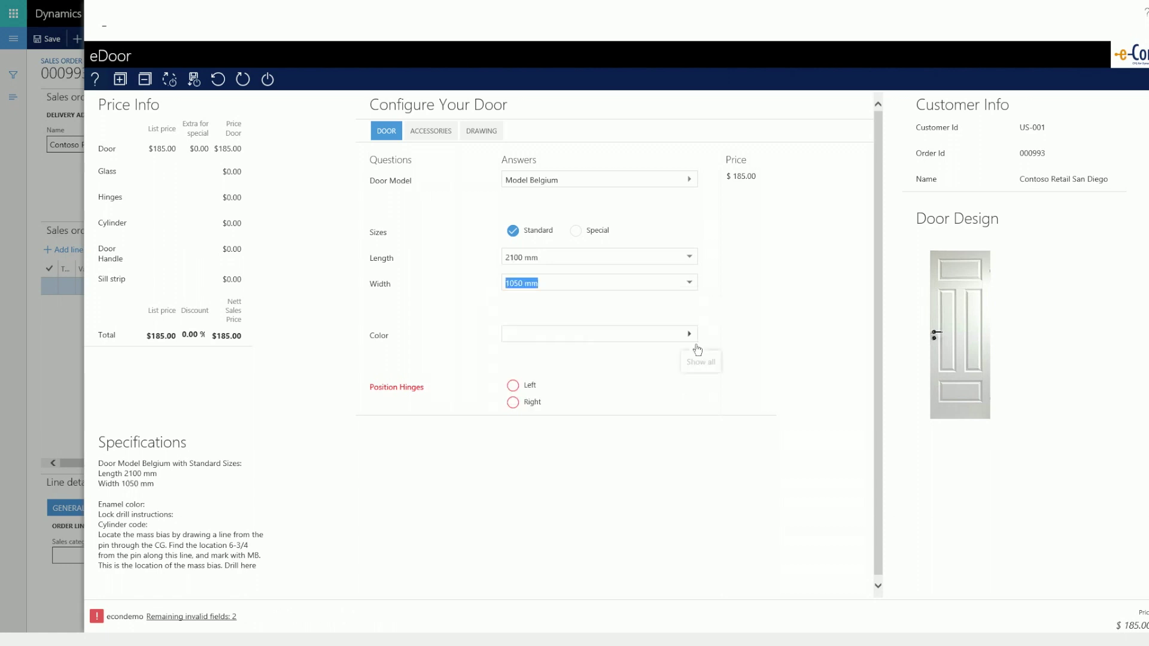
pyautogui.click(690, 335)
pyautogui.click(513, 386)
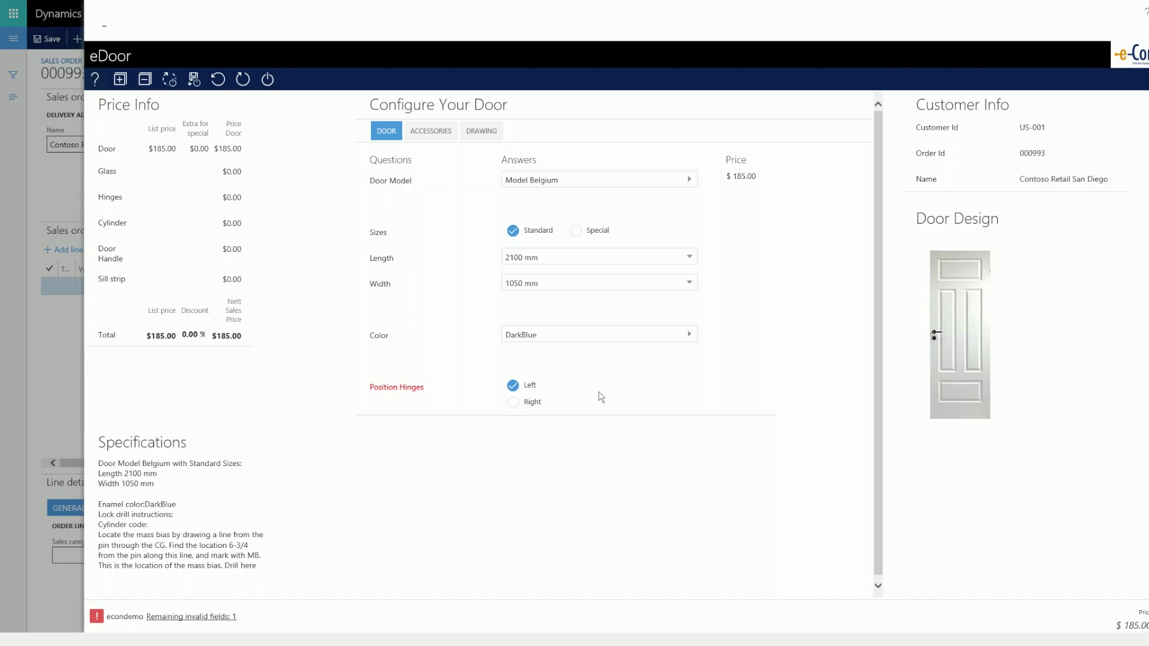
# Step: Replace the door model with Model Spain by typing 'sp' in Door Model
pyautogui.click(697, 187)
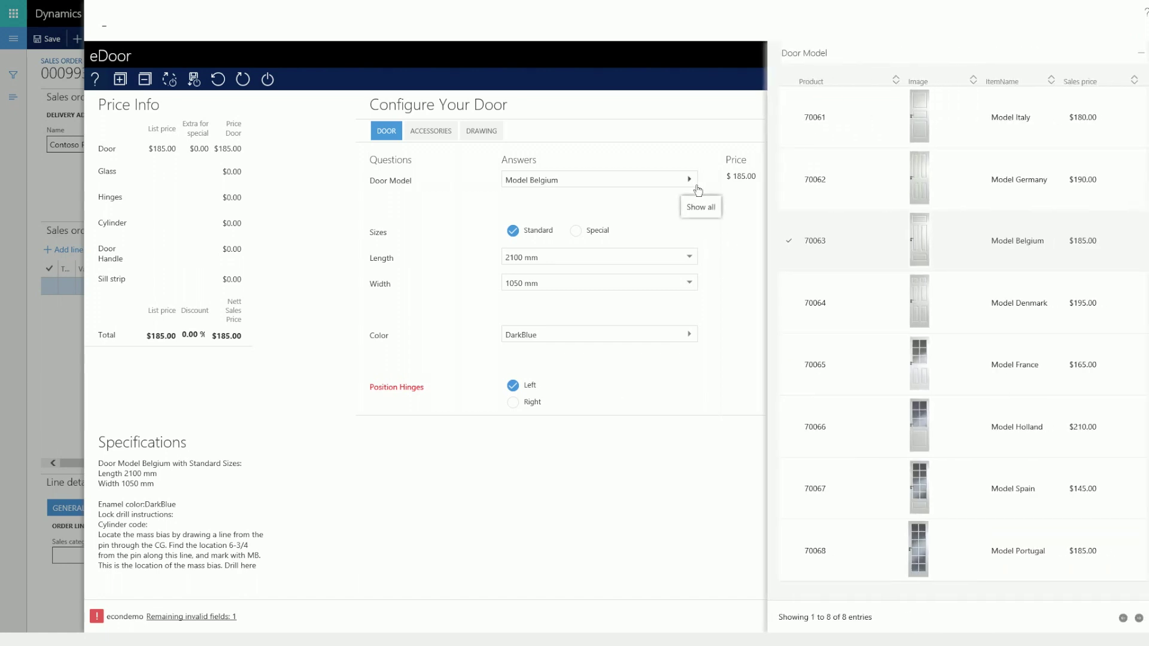
pyautogui.hotkey('ctrl', 'a')
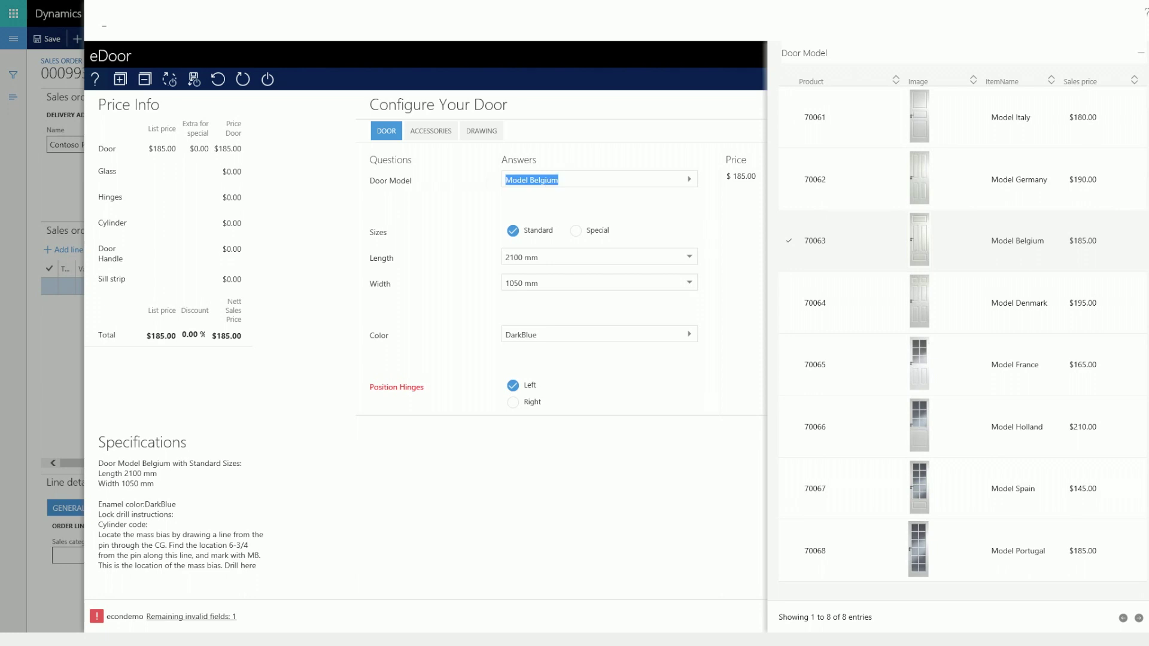
pyautogui.write('sp')
pyautogui.press('Return')
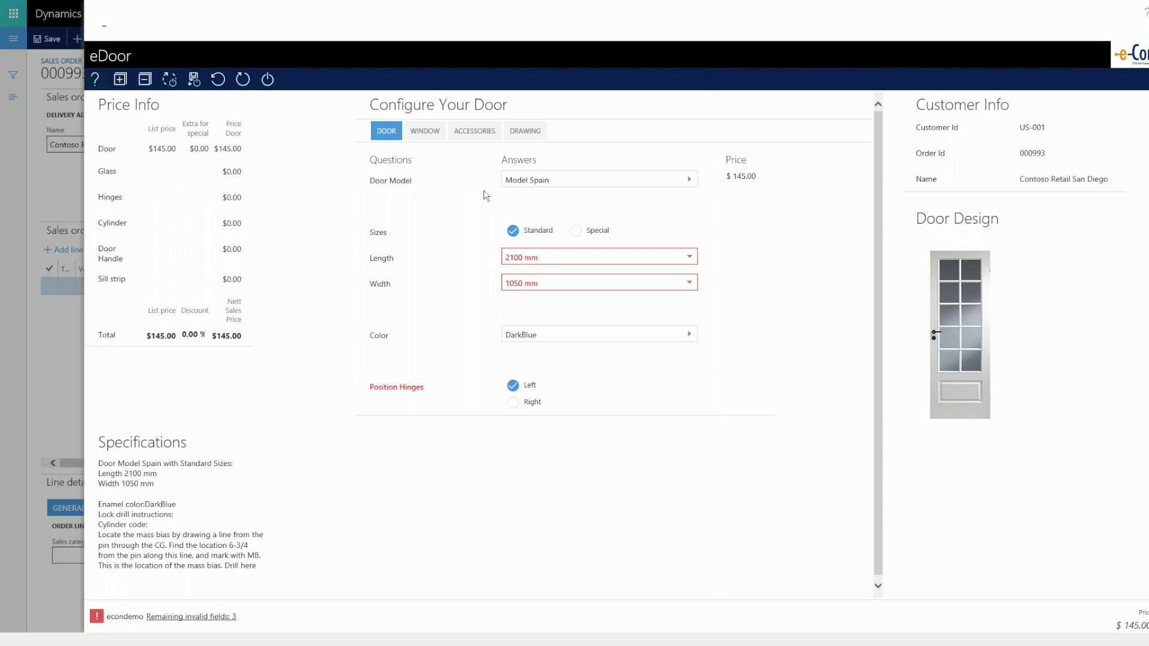
# Step: Resize the door to 2150 mm long and 1250 mm wide
pyautogui.click(696, 263)
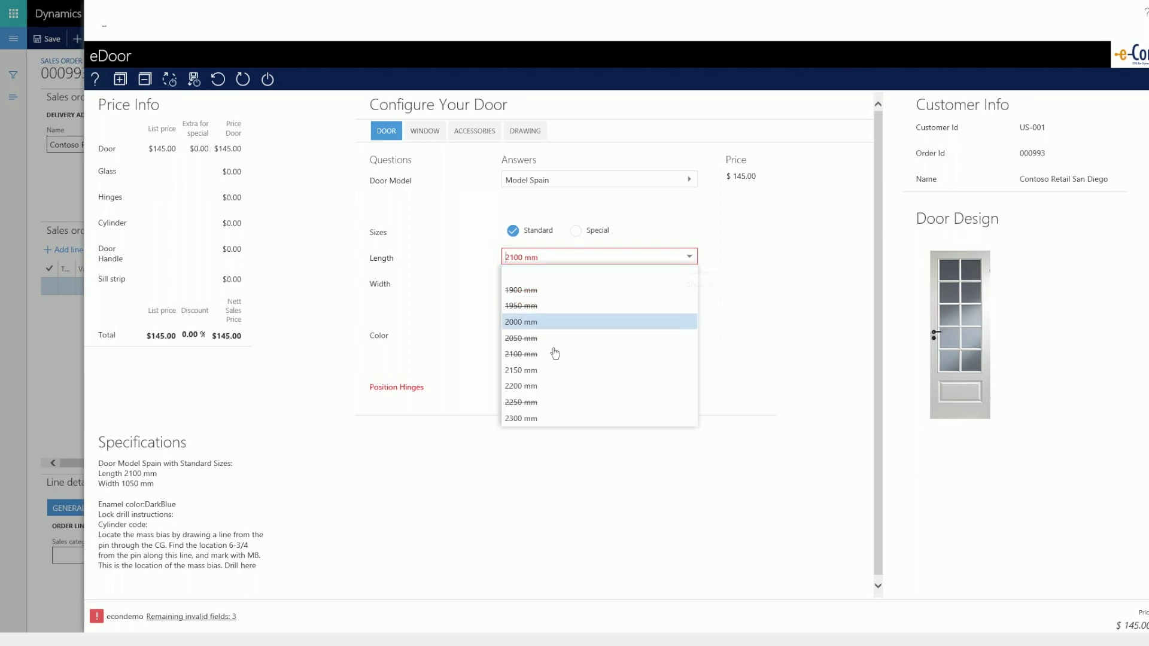
pyautogui.click(540, 376)
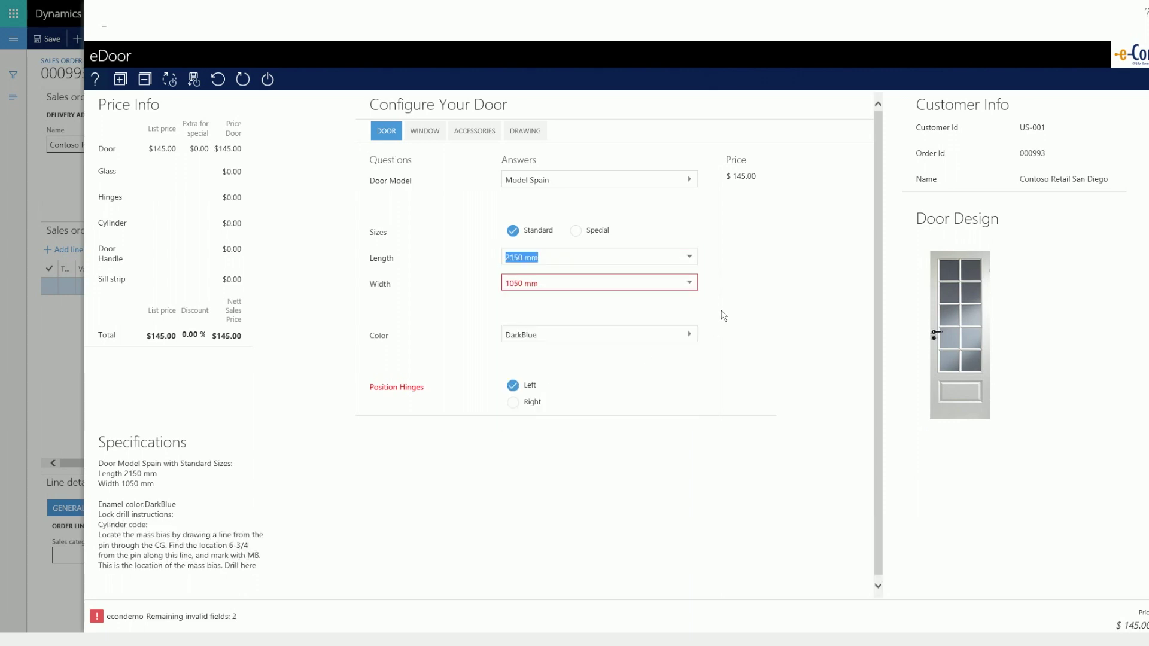
pyautogui.click(697, 291)
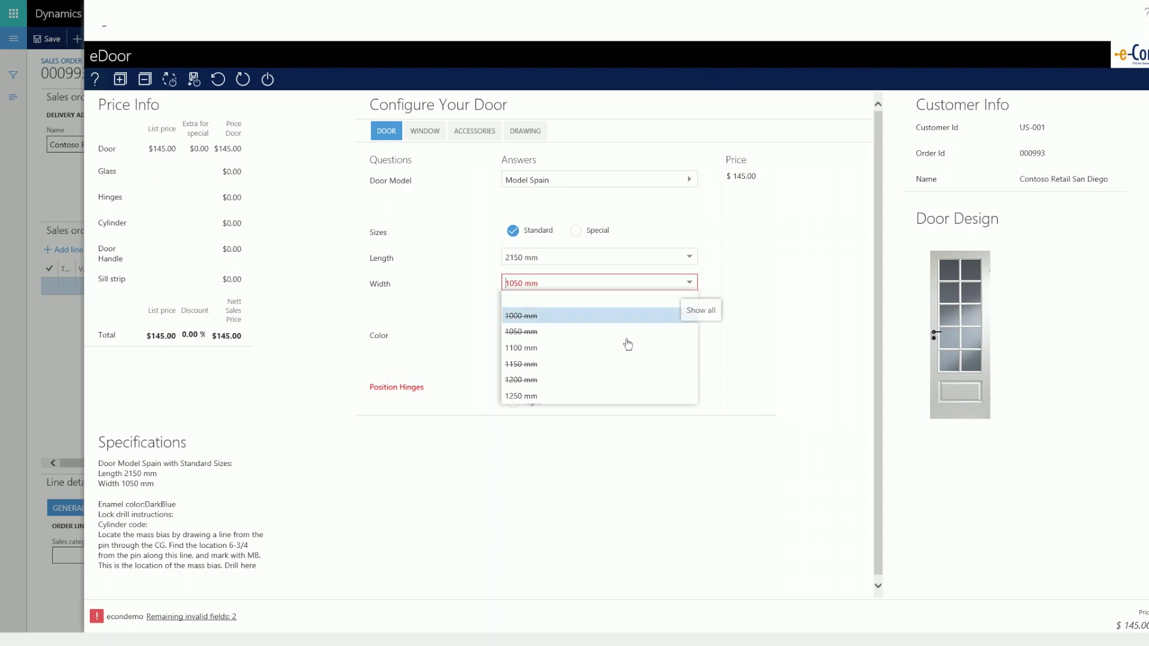
pyautogui.click(556, 396)
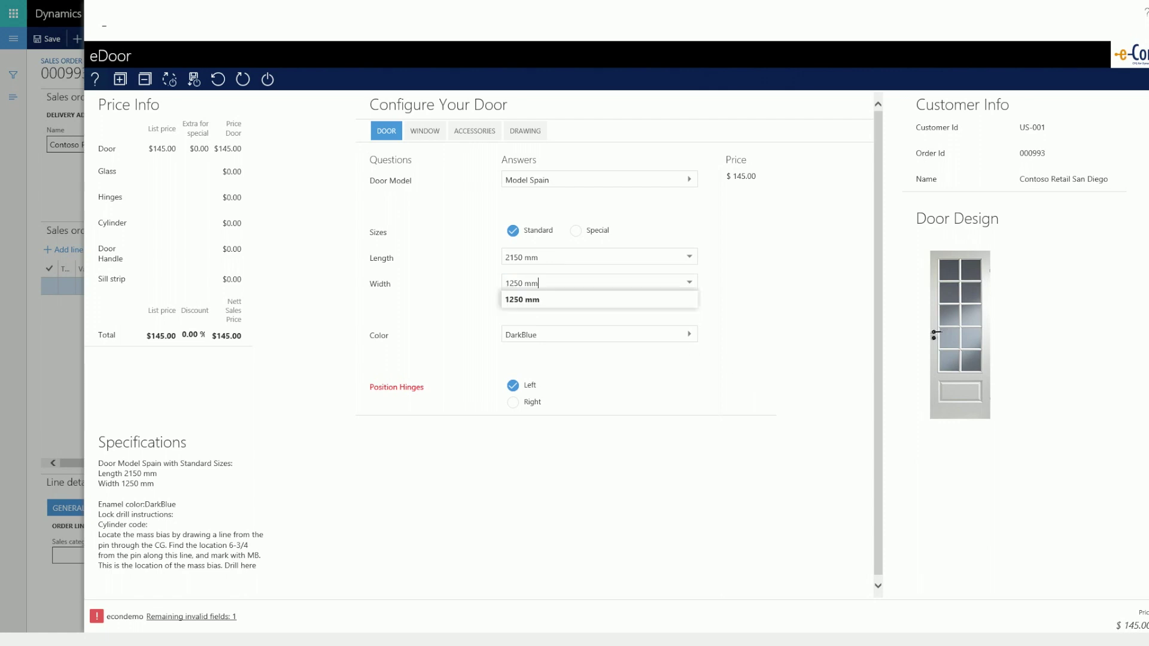
# Step: Set the glazing to Chinchilla Glass and switch the door to special sizes
pyautogui.click(435, 138)
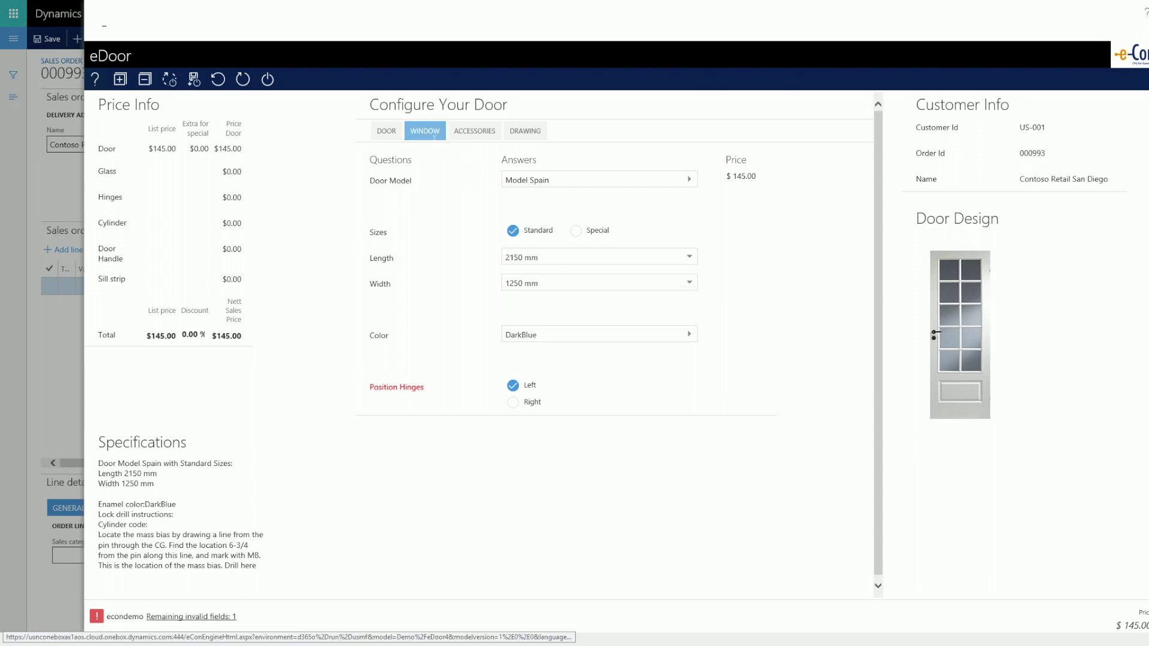
pyautogui.click(699, 192)
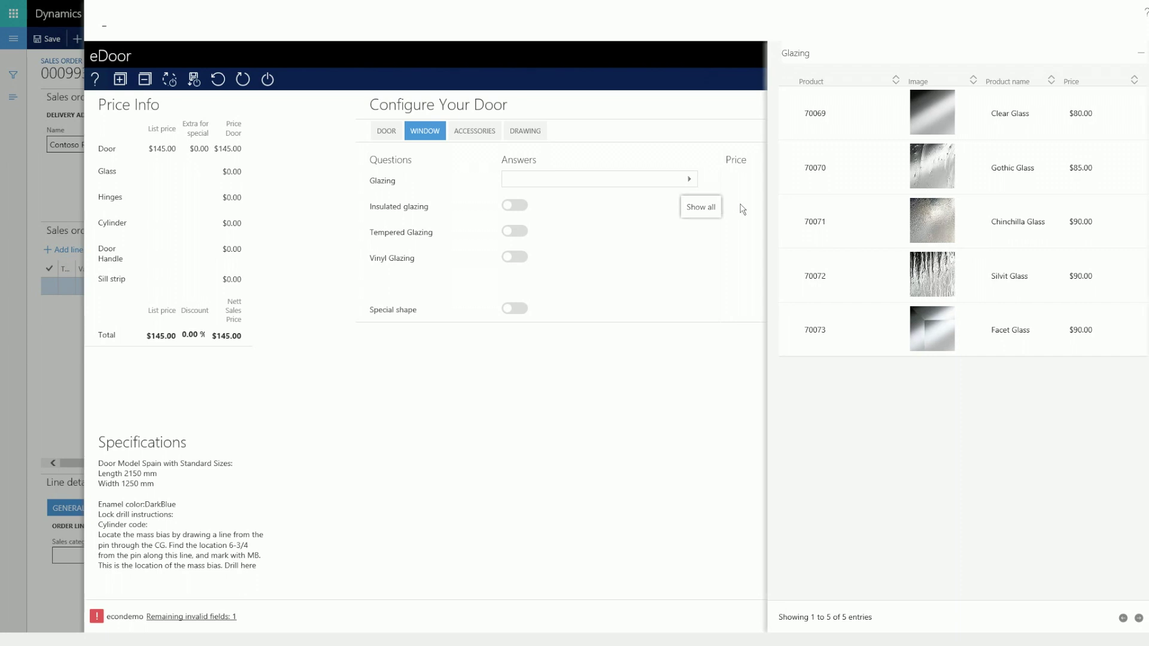
pyautogui.click(819, 231)
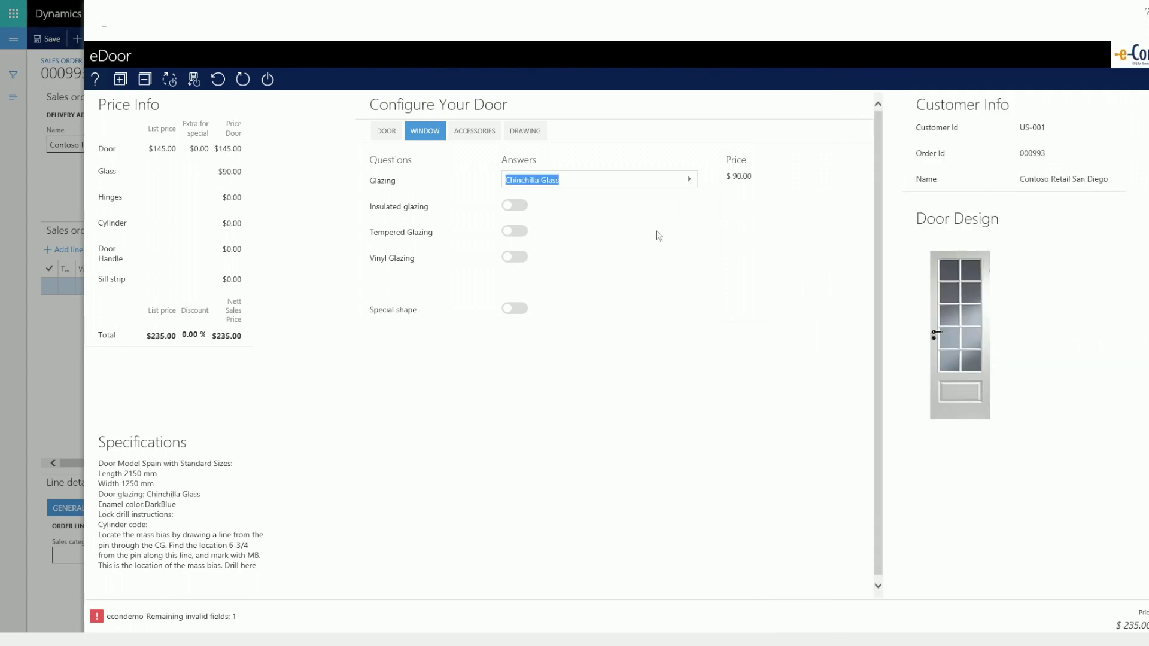
pyautogui.click(394, 135)
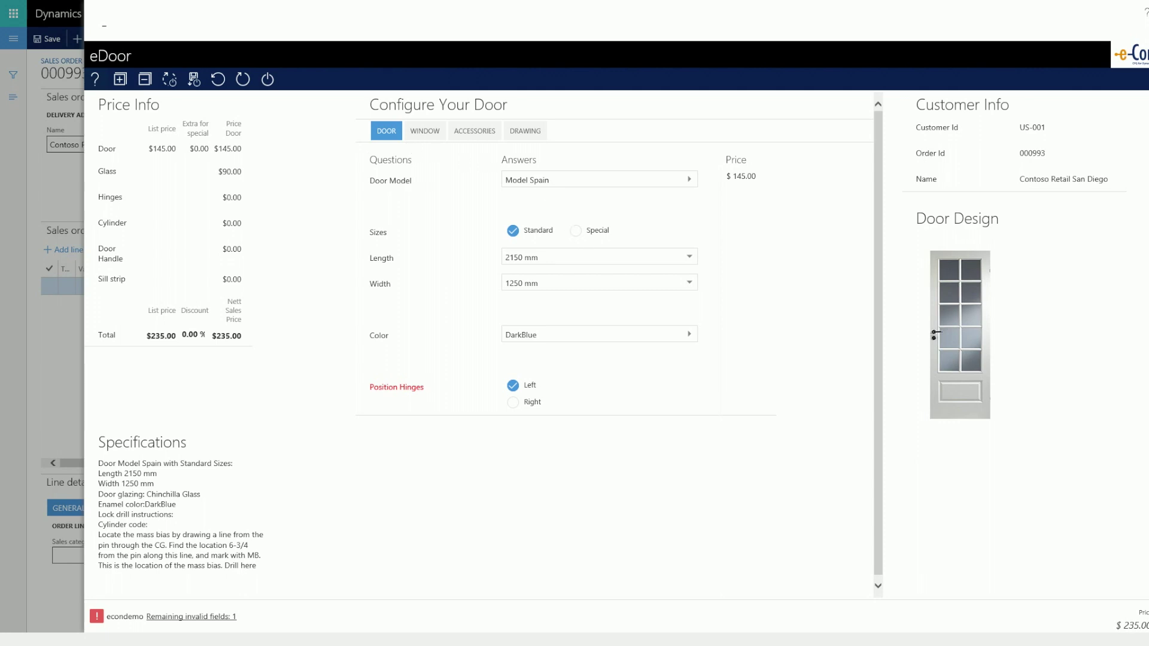
pyautogui.click(575, 231)
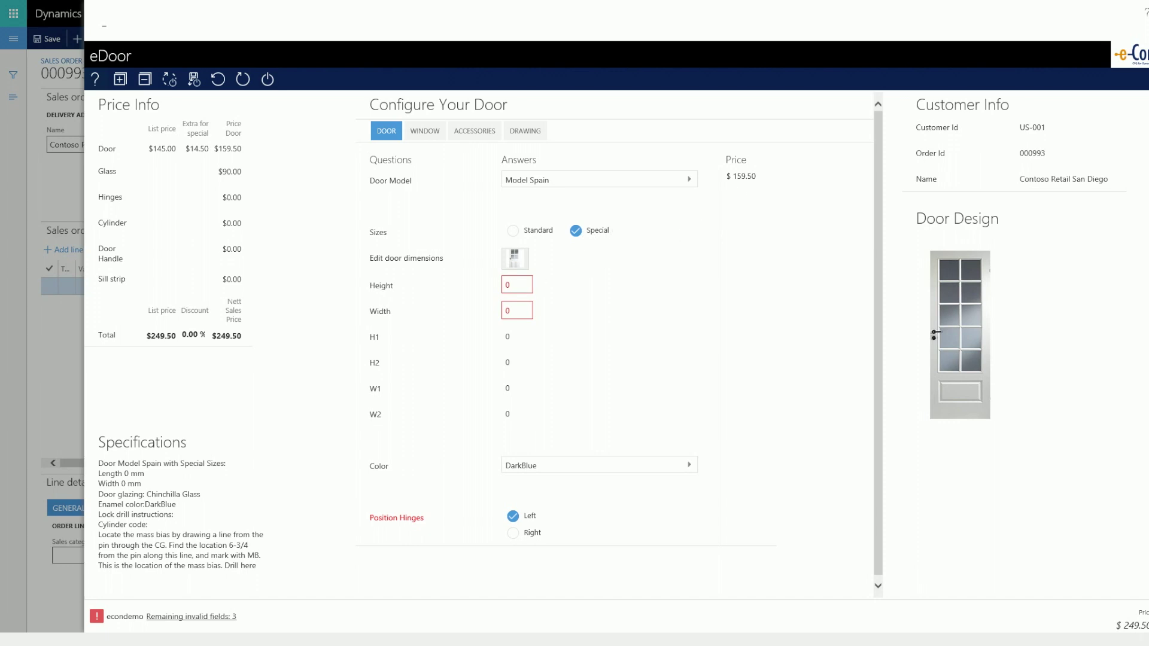
# Step: Enter special door sizes of 2300 × 1200 mm and open the door dimensions image input
pyautogui.click(516, 310)
pyautogui.click(515, 285)
pyautogui.write('2301200')
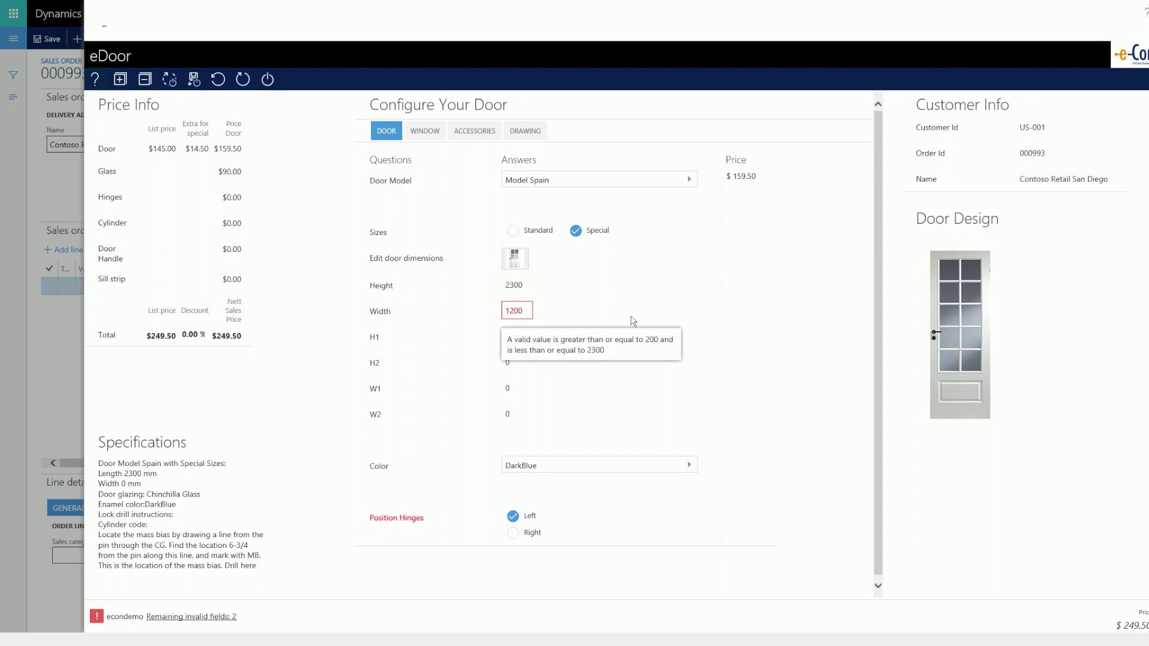
pyautogui.press('Tab')
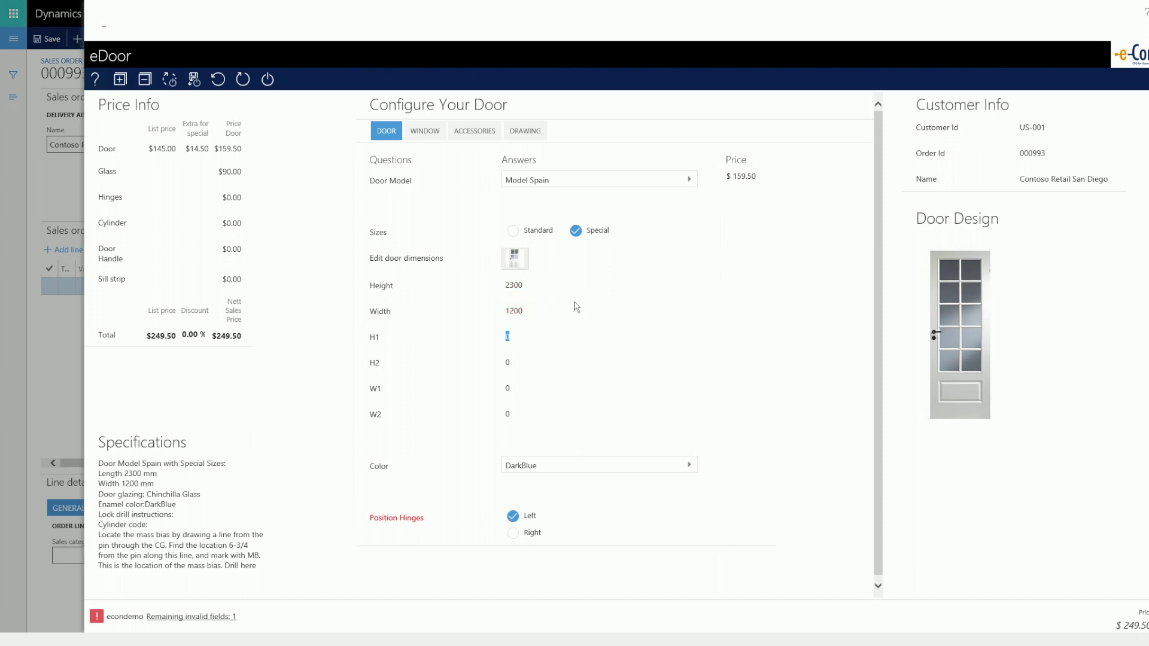
pyautogui.click(522, 268)
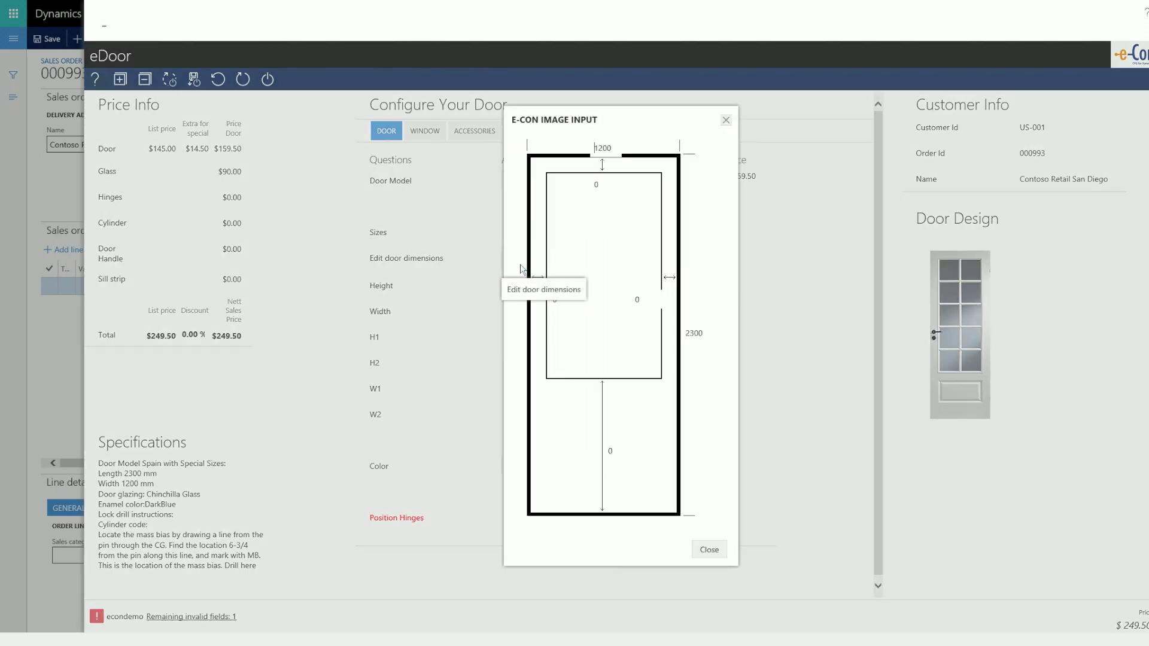
# Step: Enter glazing offsets of 200 top, 230 left, 300 right and 900 bottom, then close the image input
pyautogui.click(596, 185)
pyautogui.write('200')
pyautogui.click(556, 300)
pyautogui.write('230')
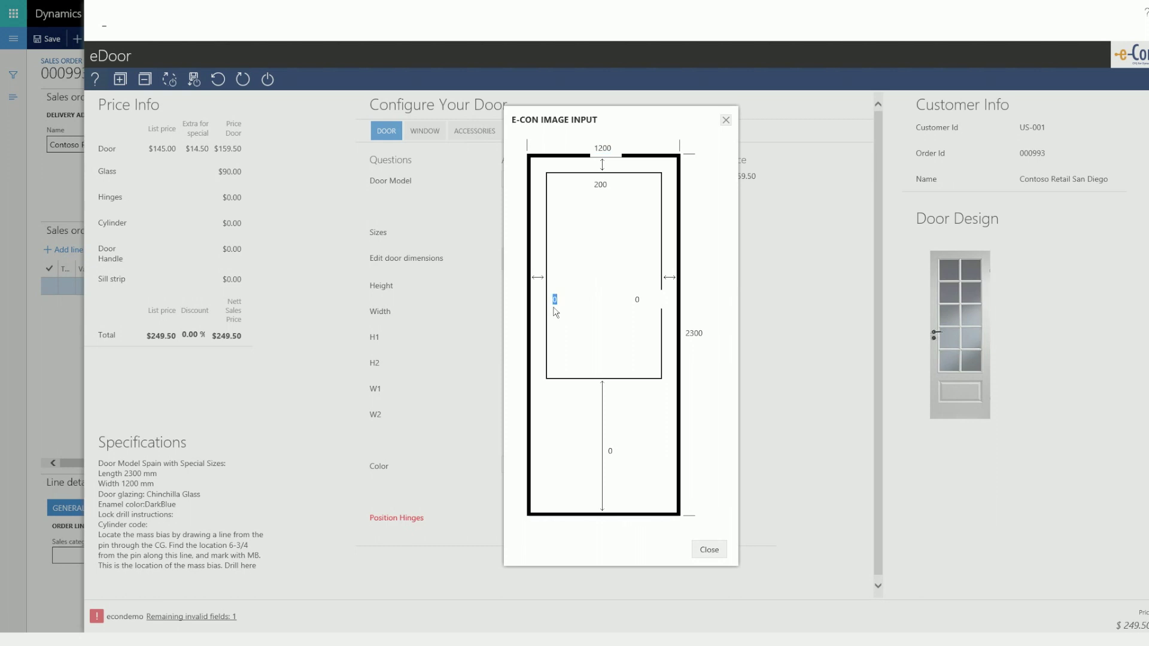
pyautogui.click(637, 299)
pyautogui.write('300')
pyautogui.press('Tab')
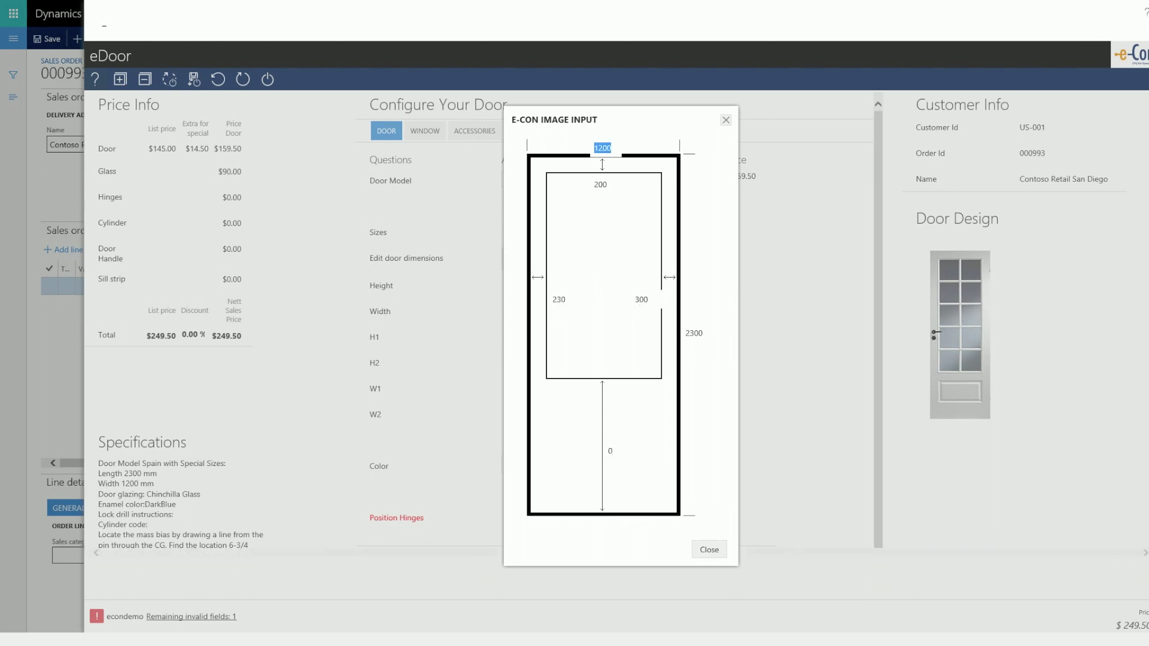
pyautogui.click(609, 451)
pyautogui.write('900')
pyautogui.click(704, 555)
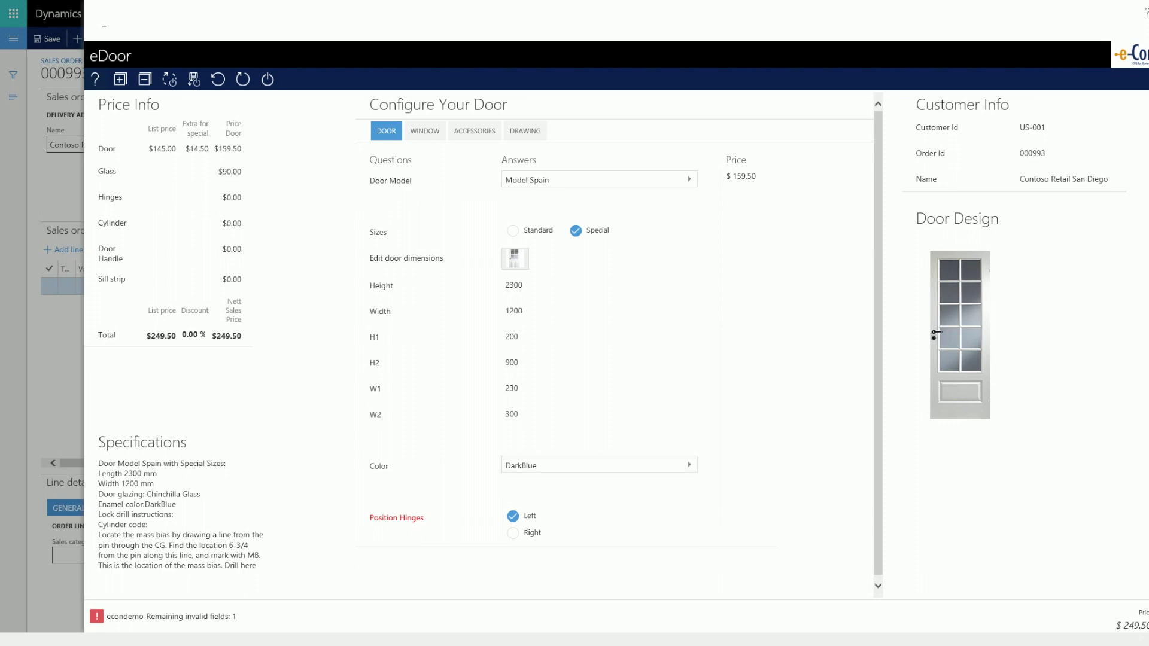
# Step: Fit the door with four Hinge Chrome hinges
pyautogui.click(481, 136)
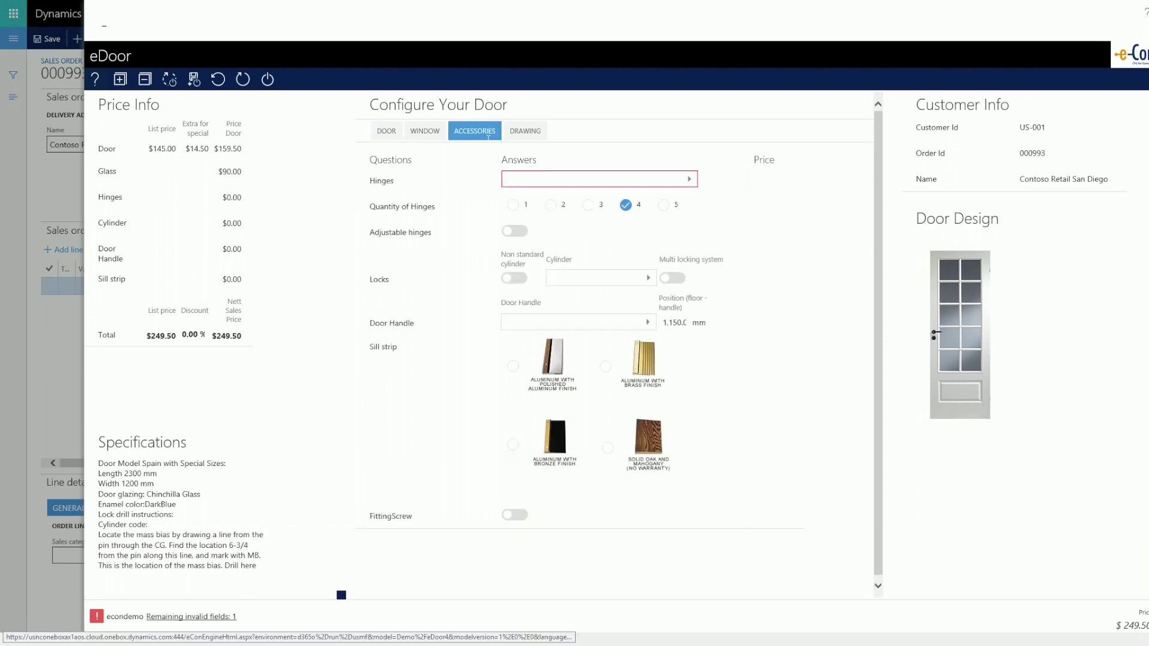
pyautogui.click(693, 189)
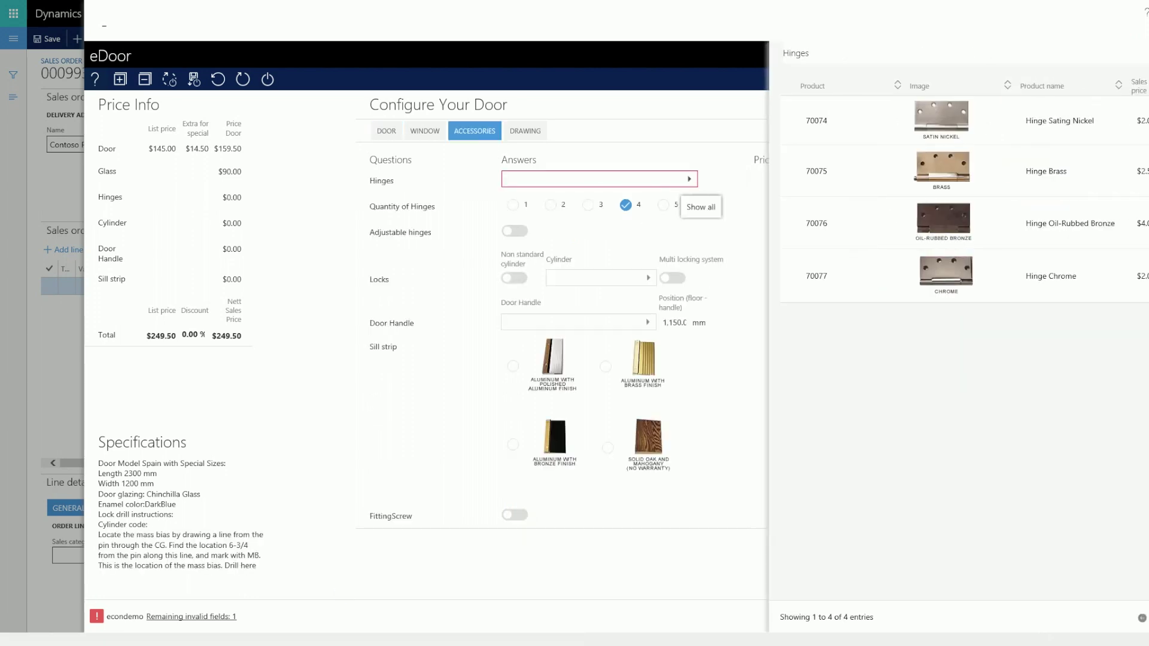
pyautogui.click(829, 284)
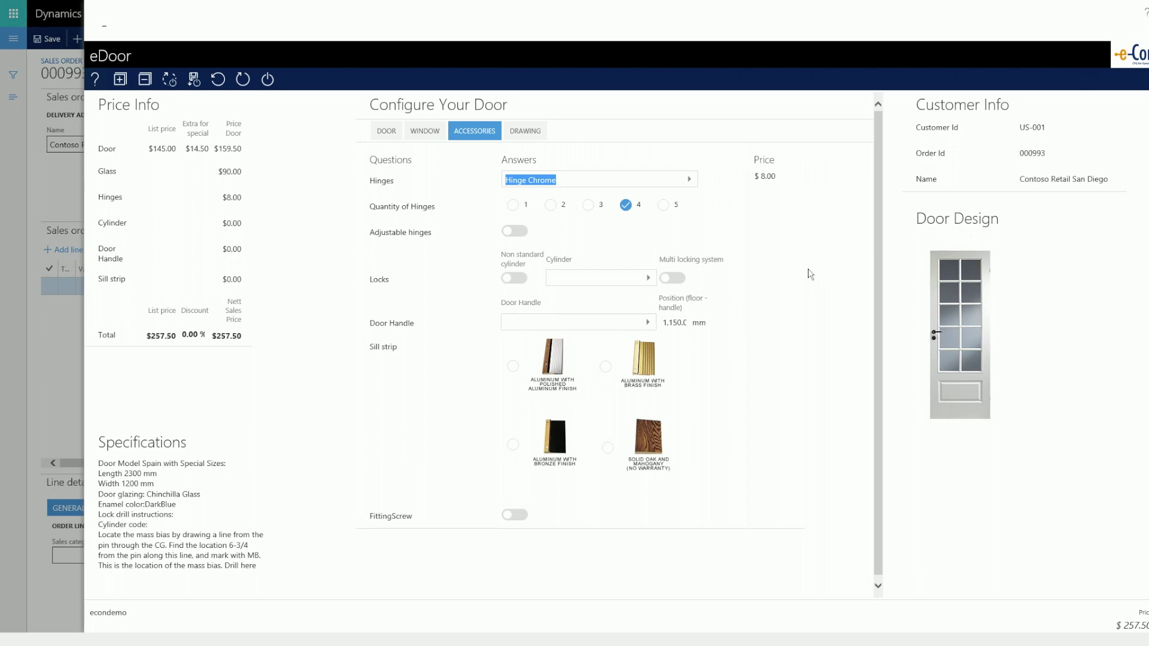
pyautogui.click(590, 213)
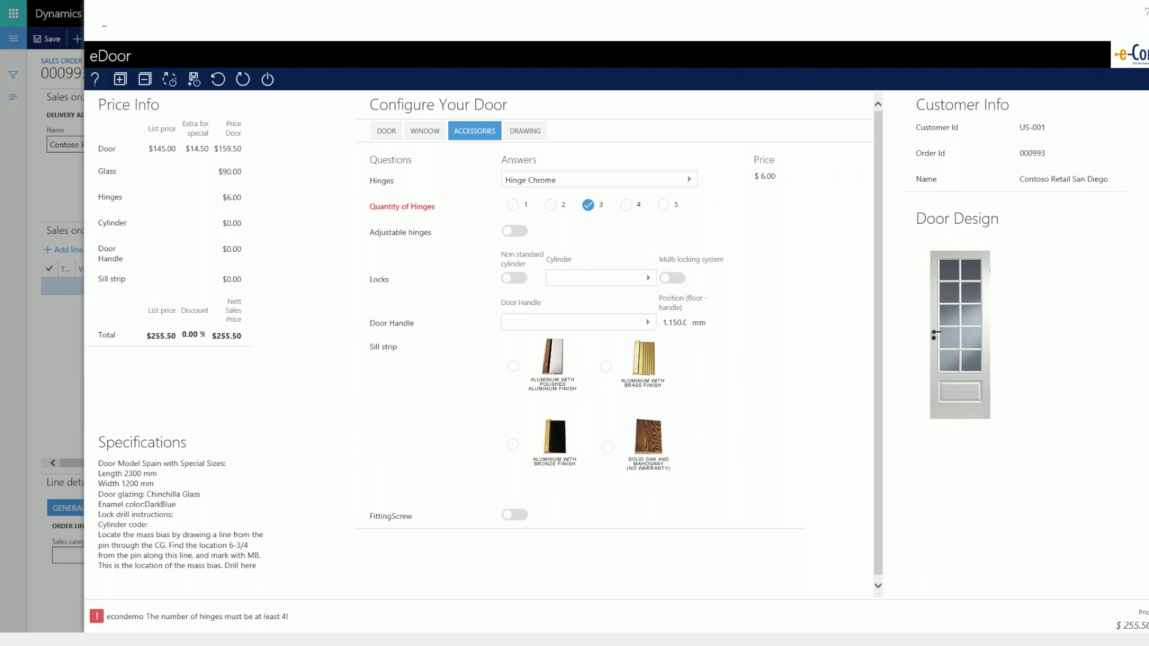
pyautogui.click(627, 207)
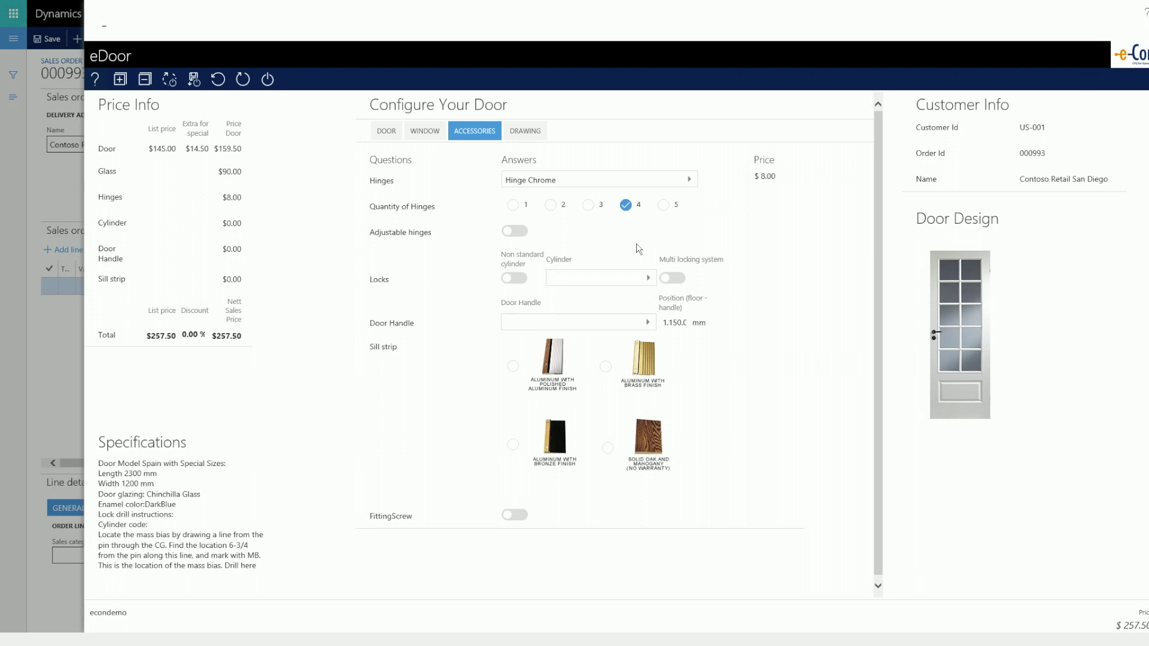
# Step: Add Cylinder Normal B, Handle Deluxe and the brass-finish aluminium sill strip, totalling $299.00
pyautogui.click(648, 278)
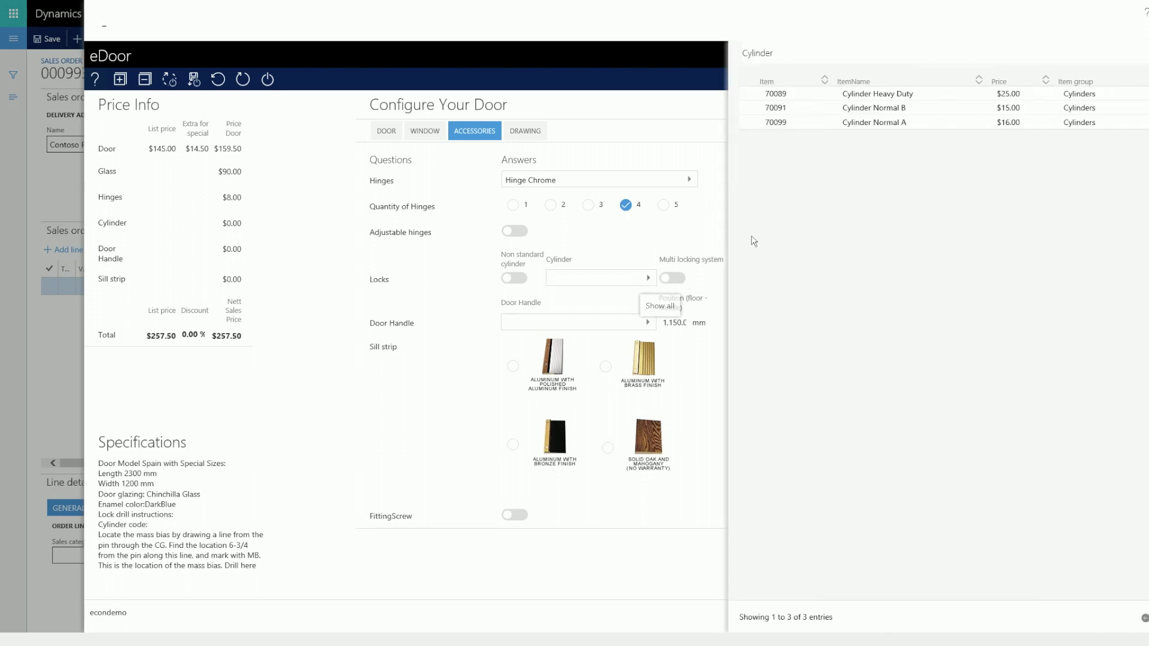
pyautogui.click(796, 120)
pyautogui.click(651, 326)
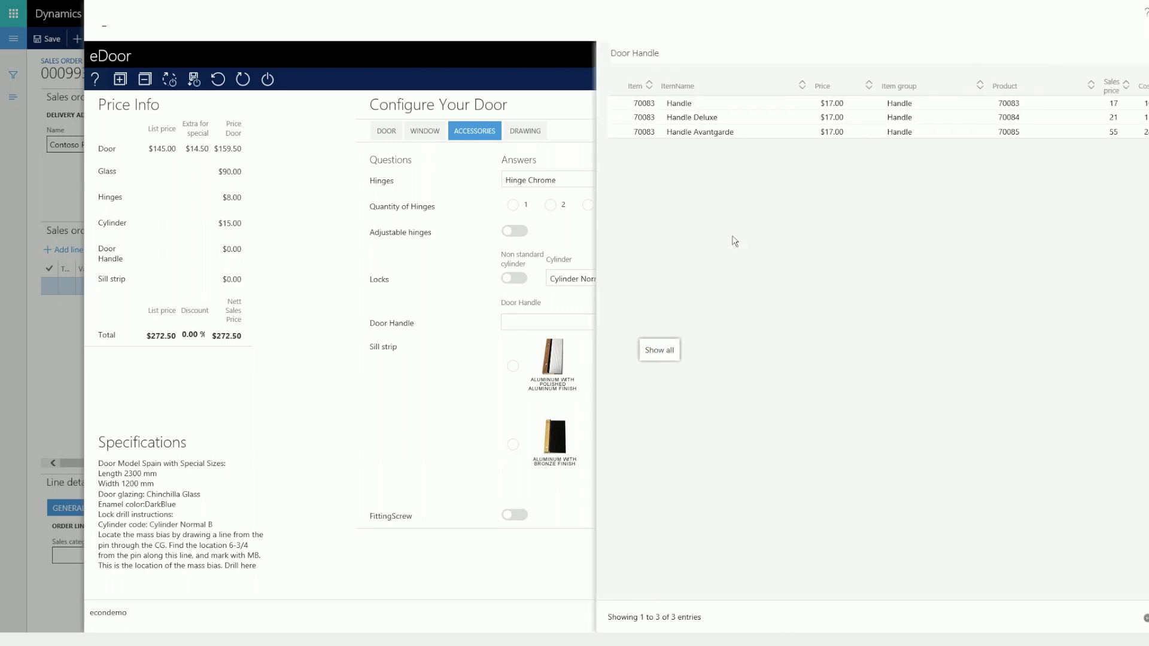
pyautogui.click(688, 119)
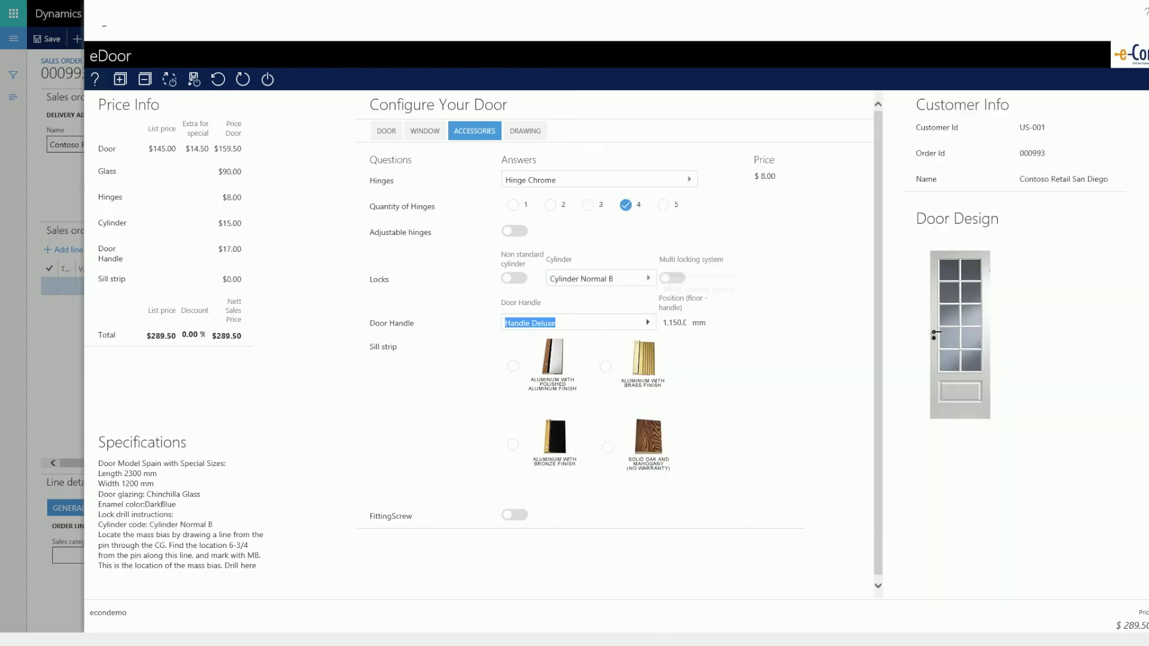
pyautogui.click(642, 386)
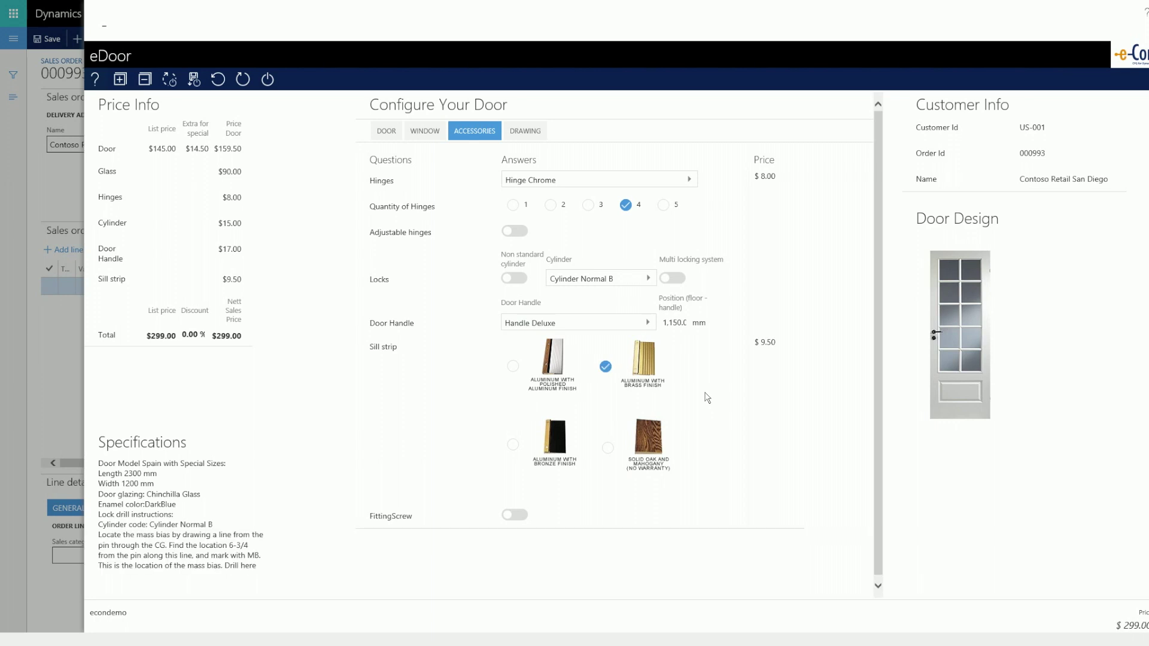
# Step: Check the door drawing and the DOOR and ACCESSORIES choices, then process and exit the configurator
pyautogui.click(534, 135)
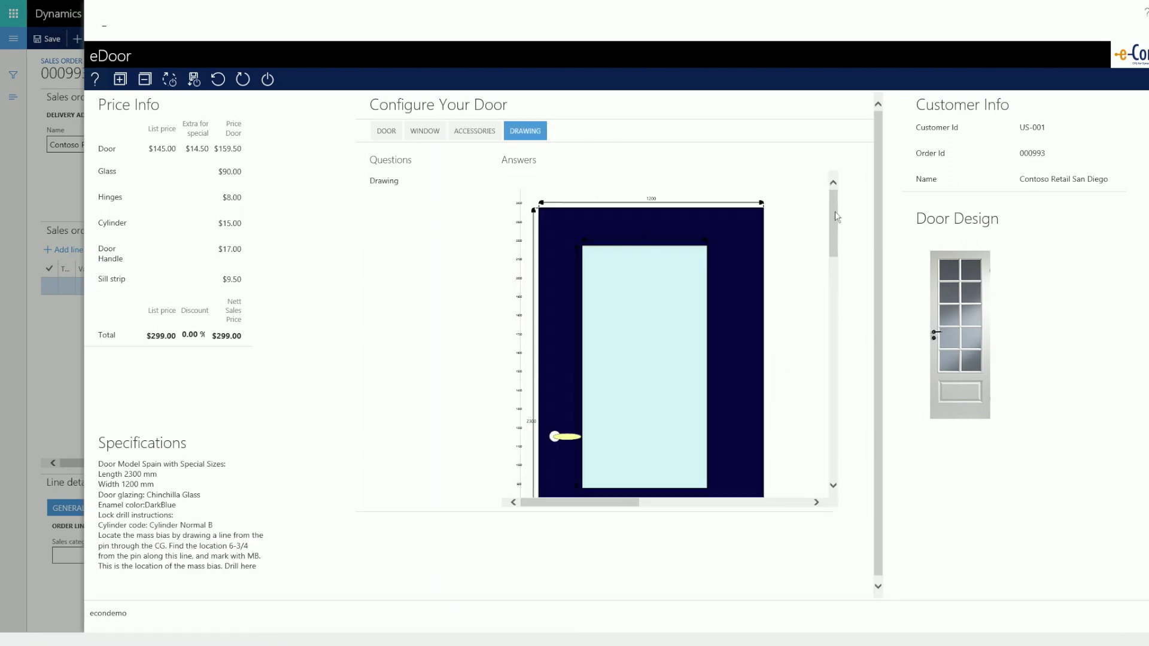
pyautogui.scroll(-1, 835, 213)
pyautogui.scroll(-10, 836, 221)
pyautogui.scroll(8, 834, 217)
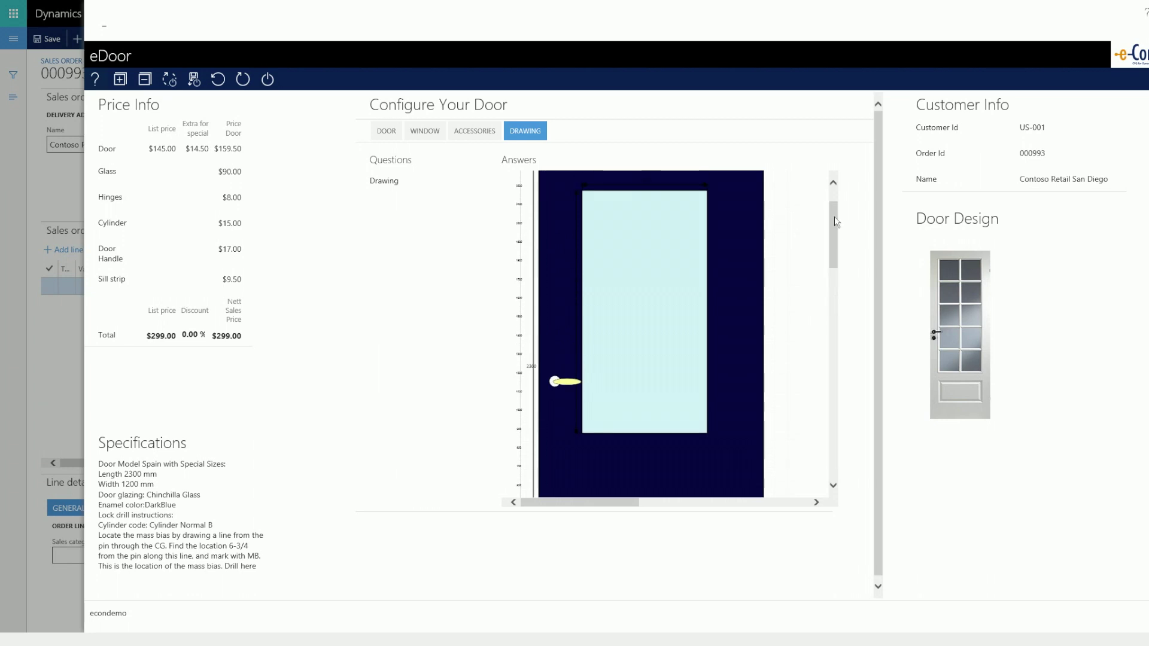
pyautogui.click(393, 133)
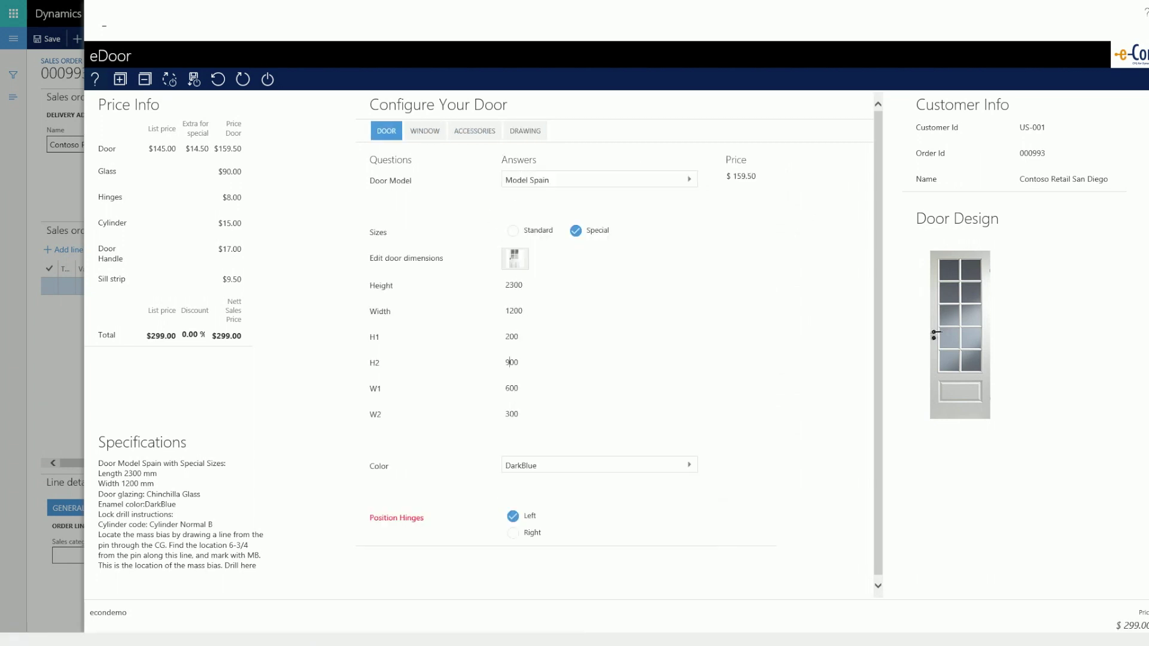
pyautogui.click(475, 130)
pyautogui.click(525, 131)
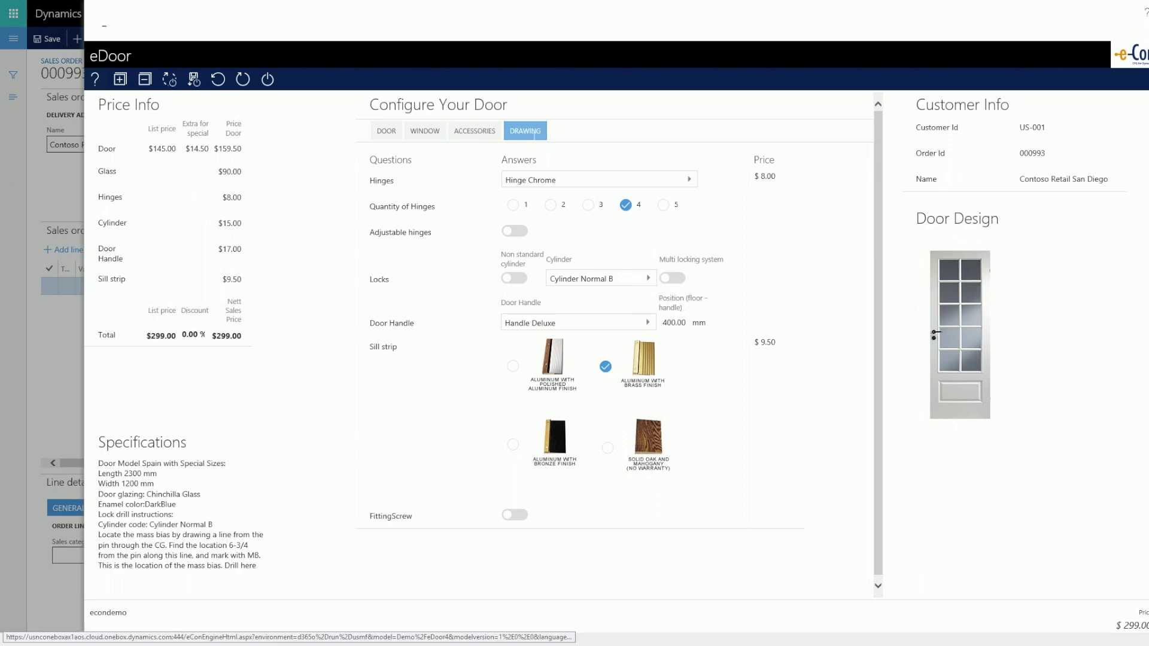
pyautogui.moveTo(839, 221)
pyautogui.mouseDown()
pyautogui.moveTo(830, 264)
pyautogui.moveTo(831, 206)
pyautogui.mouseUp()
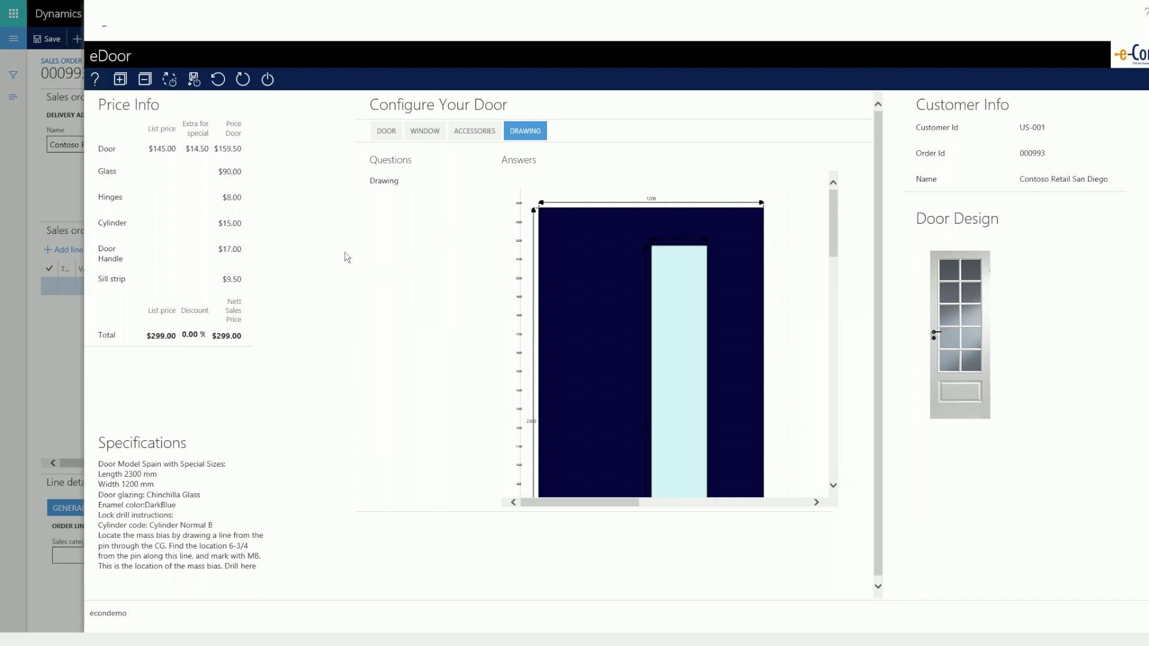
pyautogui.click(170, 79)
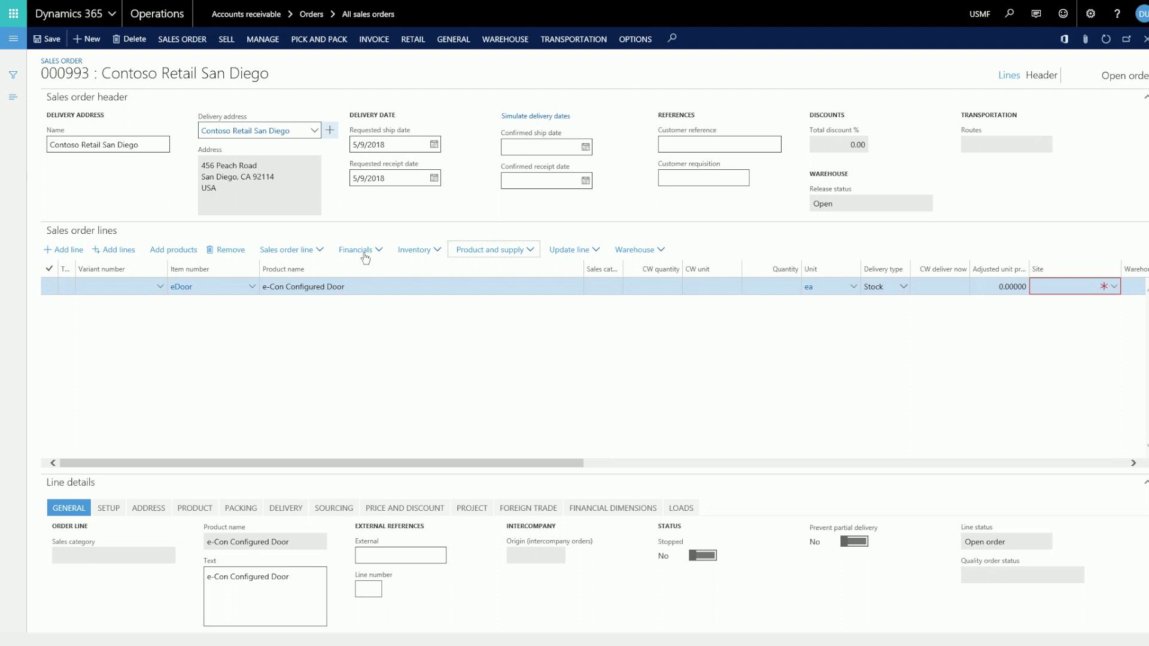
# Step: Set site 1 on the 299.00 eDoor line and open its generated sub-BOM 1958
pyautogui.write('1')
pyautogui.press('Tab')
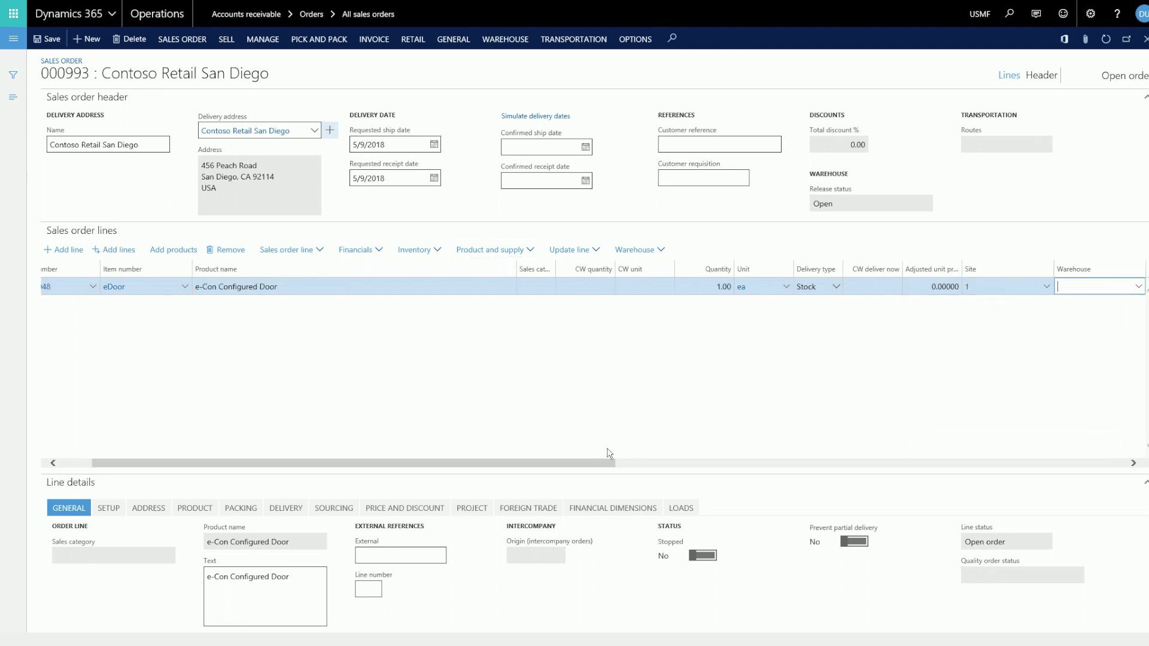
pyautogui.moveTo(606, 464); pyautogui.dragTo(697, 465)
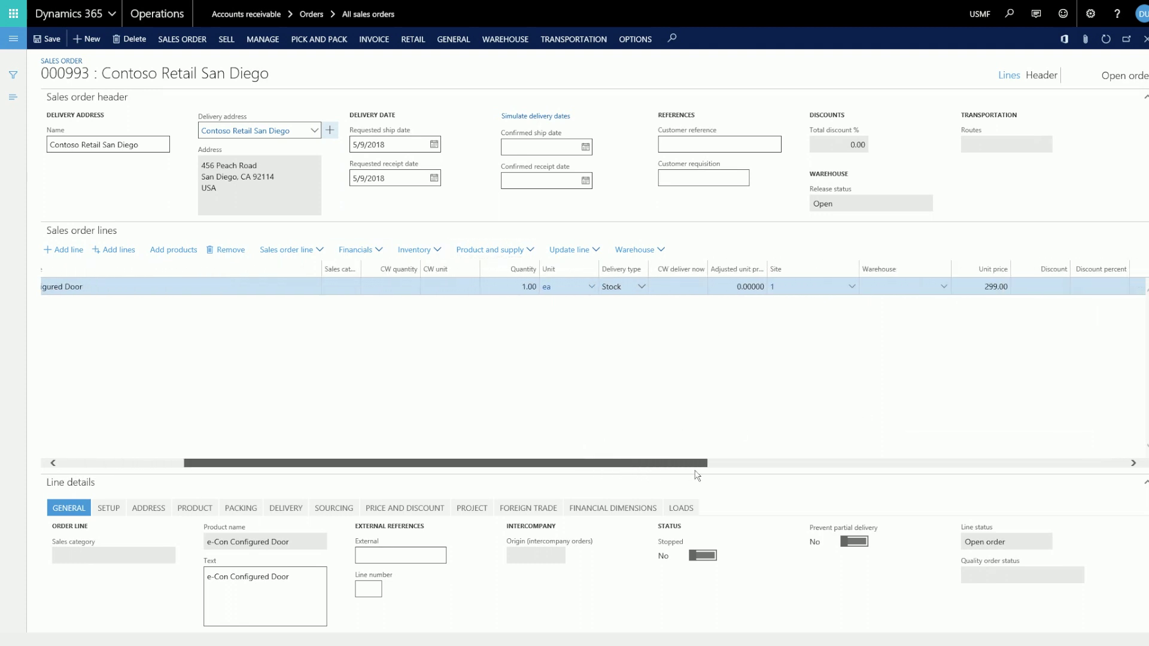
pyautogui.click(207, 513)
pyautogui.click(972, 531)
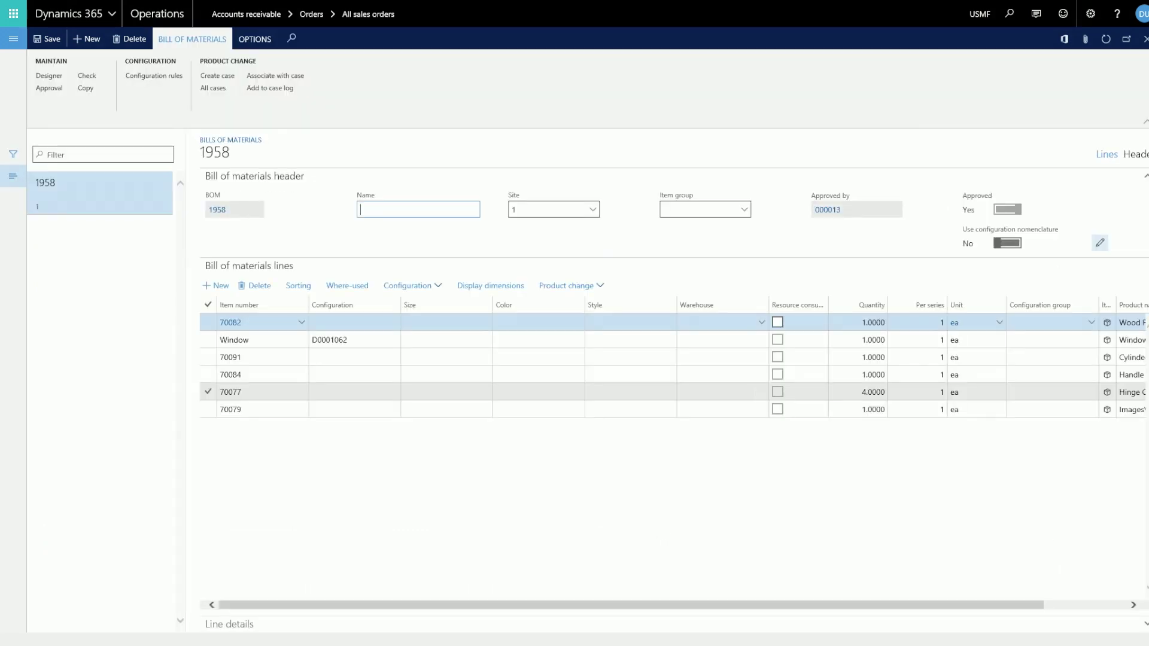
# Step: Scroll the BOM 1958 lines right to show product names like Wood Panel and Handle Deluxe
pyautogui.moveTo(1029, 607); pyautogui.dragTo(1080, 616)
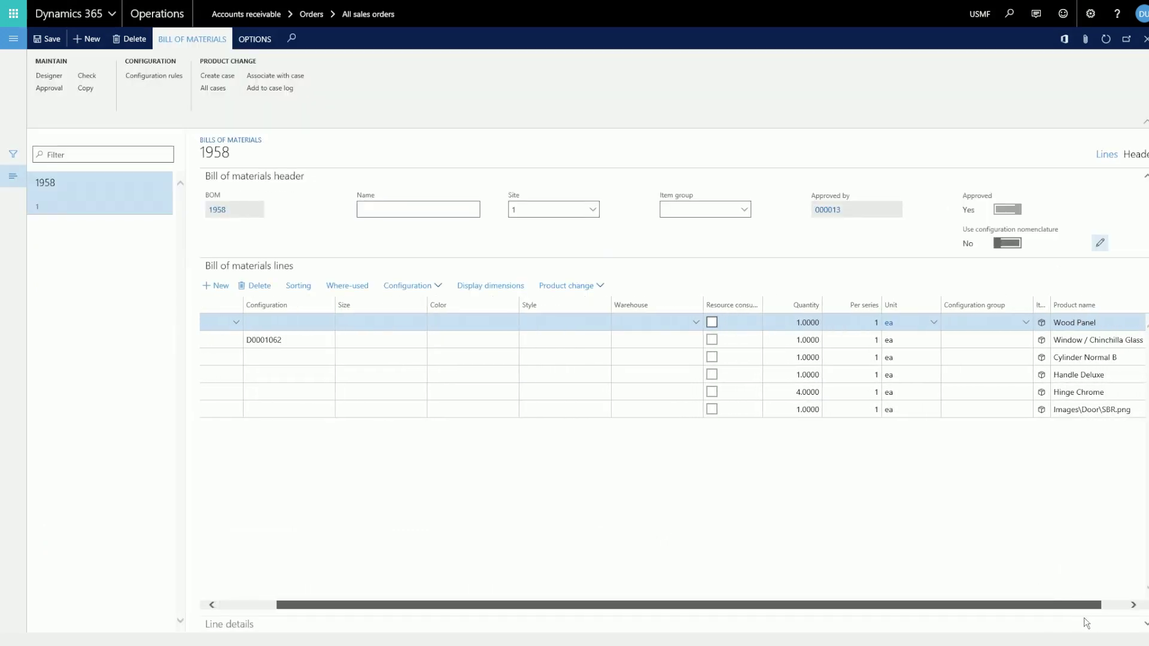